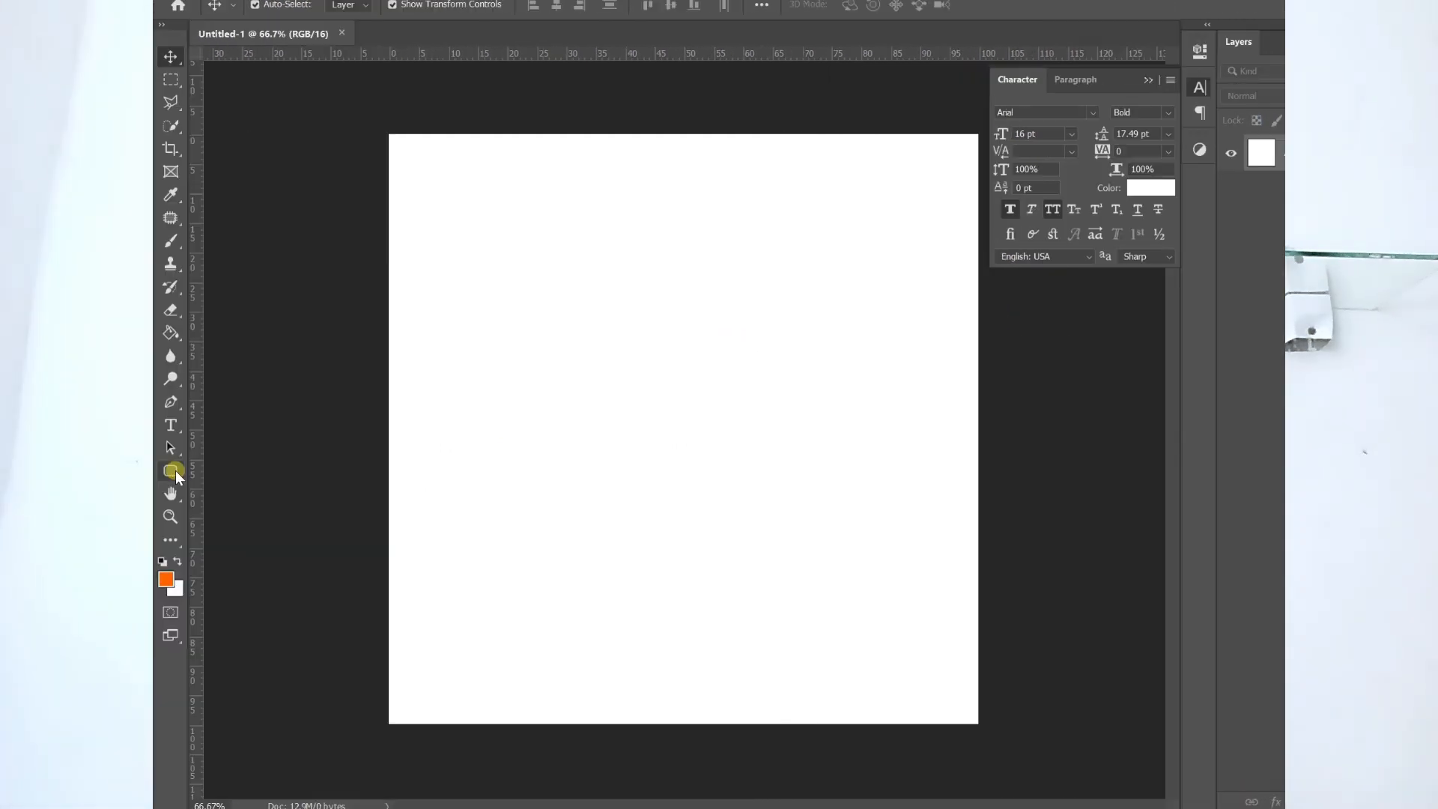
Draw an orange rounded rectangle about 235 by 405 px near the canvas's left edge
{"action": "left_click", "coordinate": [176, 473]}
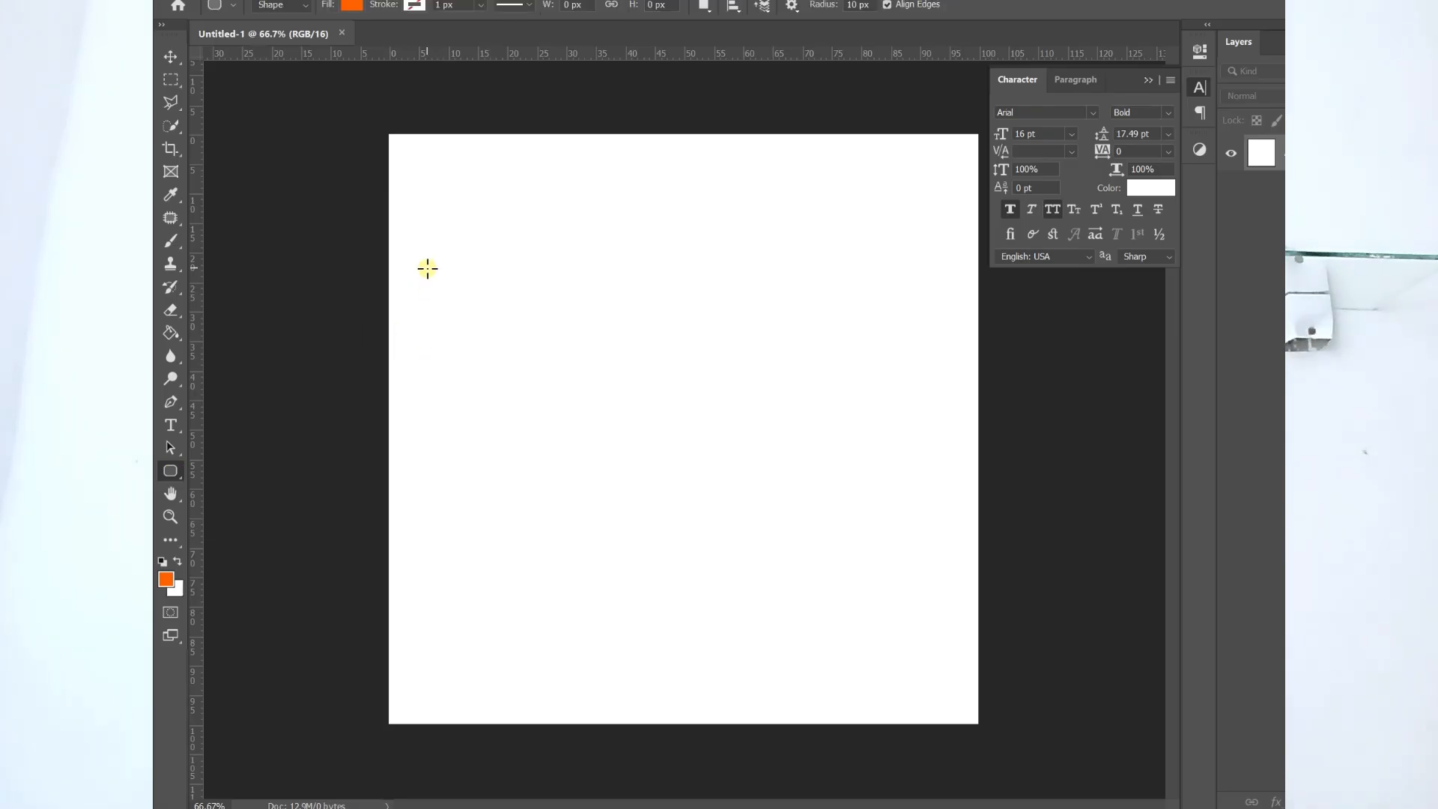
{"action": "left_click_drag", "start_coordinate": [427, 268], "coordinate": [520, 425]}
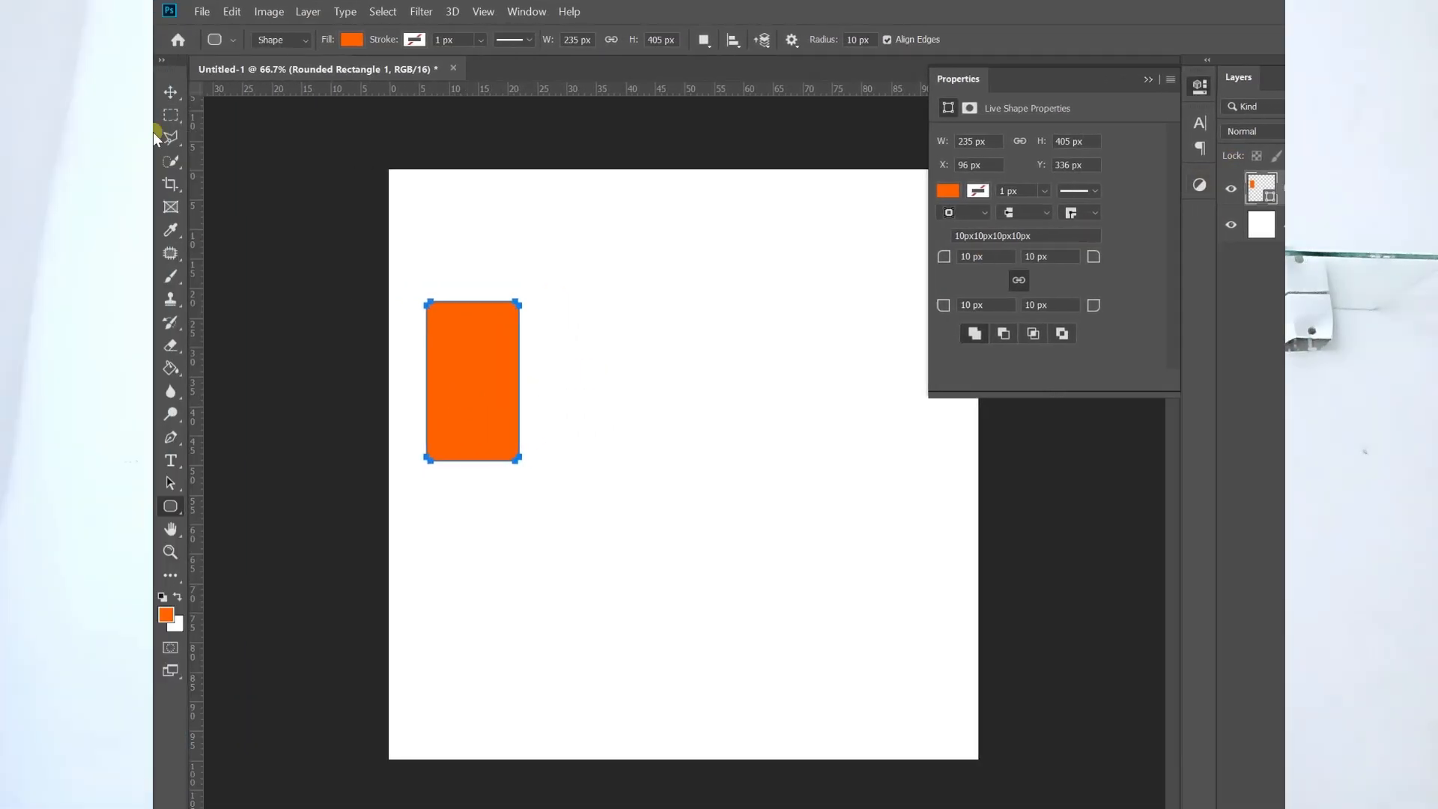
{"action": "left_click", "coordinate": [169, 93]}
Add the text HIGHEST beside the orange rectangle
{"action": "left_click", "coordinate": [170, 460]}
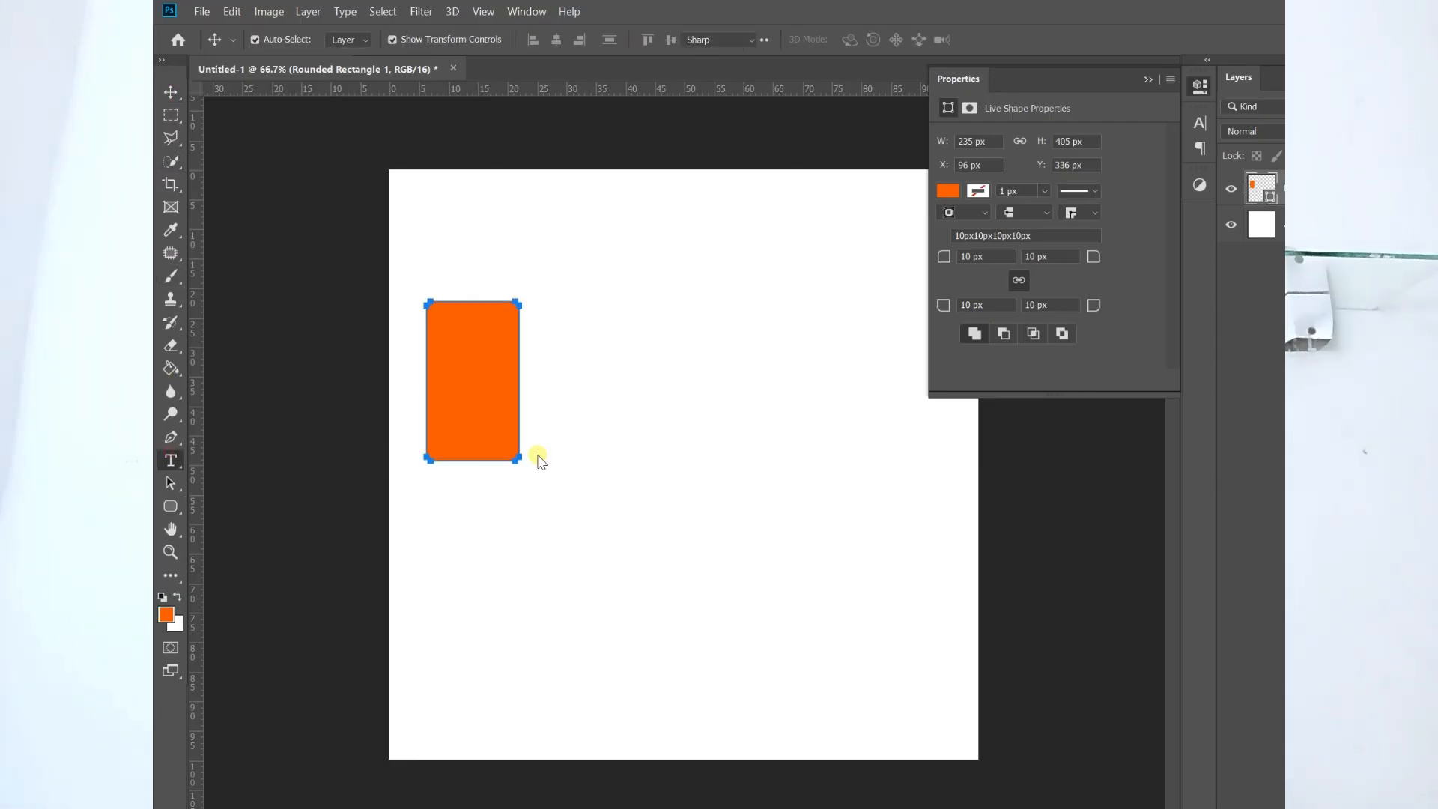
{"action": "left_click", "coordinate": [628, 375]}
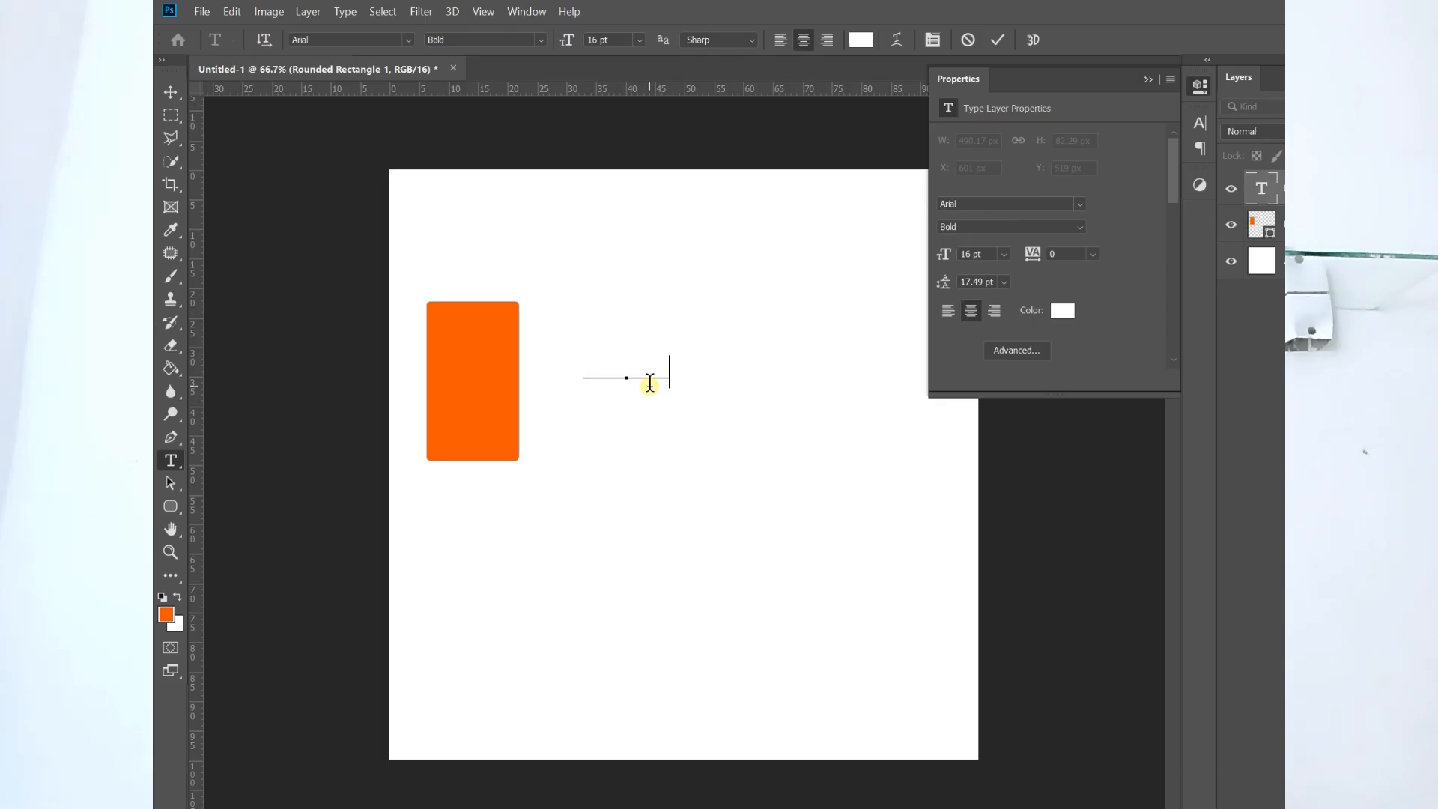
{"action": "left_click", "coordinate": [997, 40]}
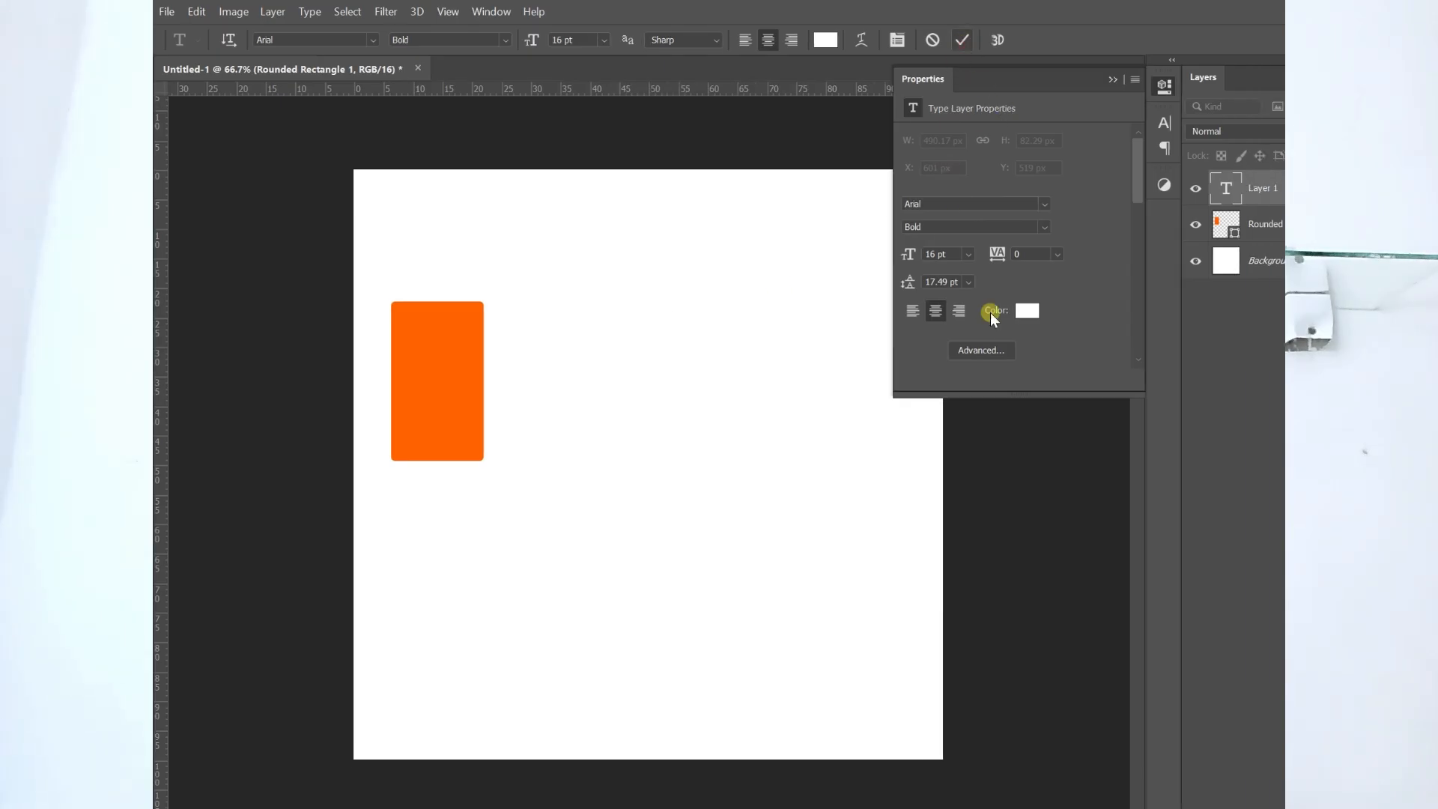
Recolour the HIGHEST text with the orange sampled from the rectangle
{"action": "left_click", "coordinate": [991, 310]}
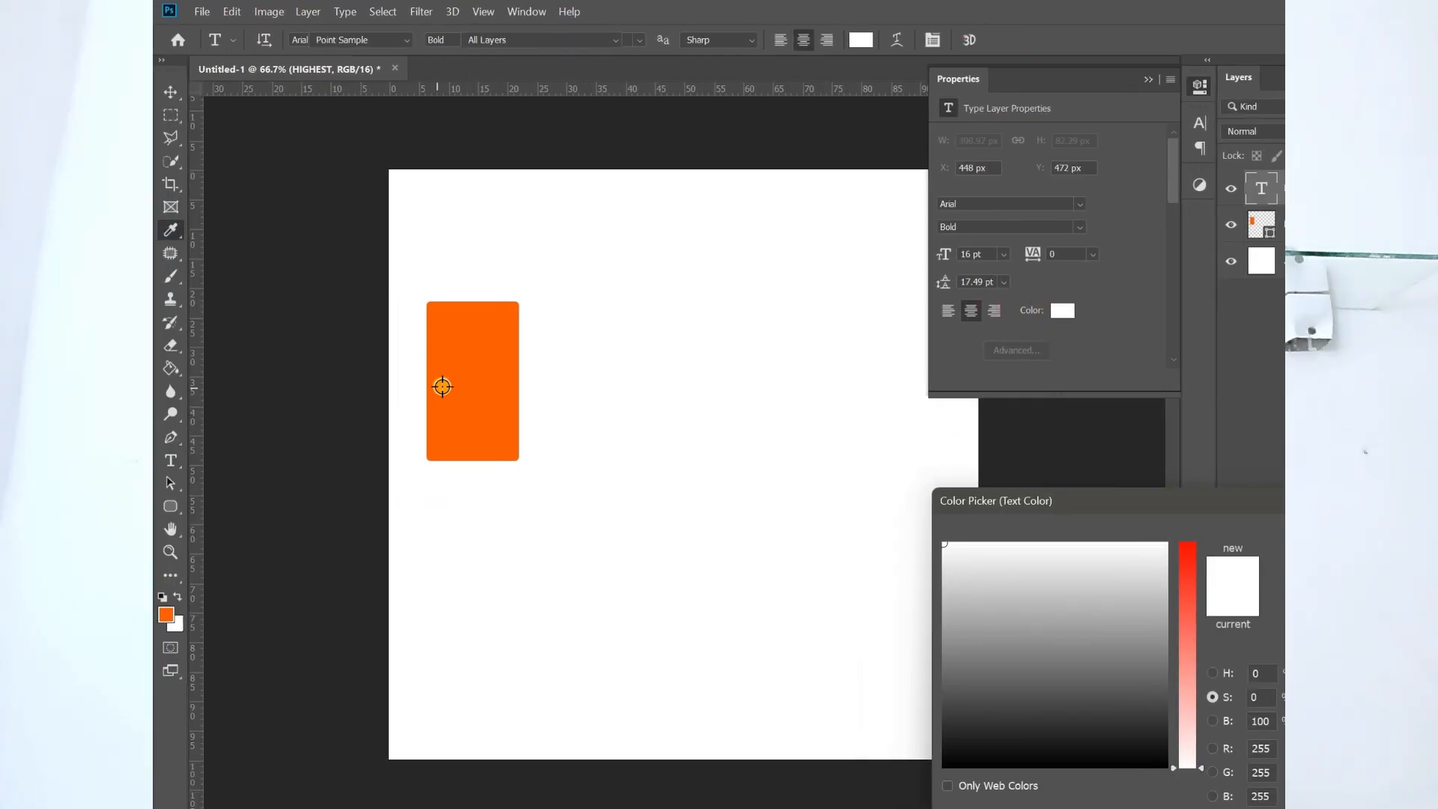
{"action": "left_click", "coordinate": [380, 385]}
{"action": "key", "text": "Return"}
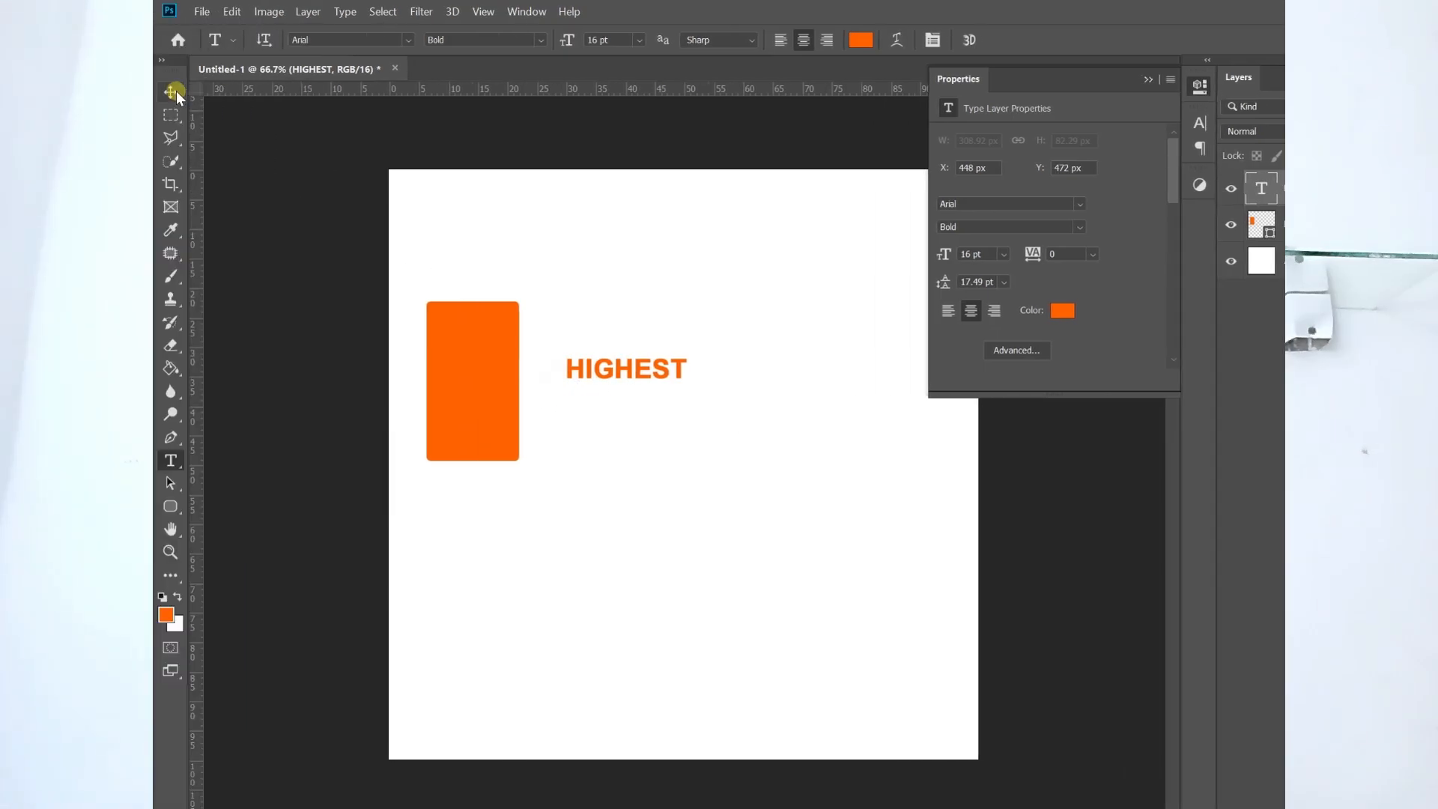
Change the HIGHEST text colour to black and move the text onto the middle of the orange rectangle
{"action": "left_click", "coordinate": [161, 92]}
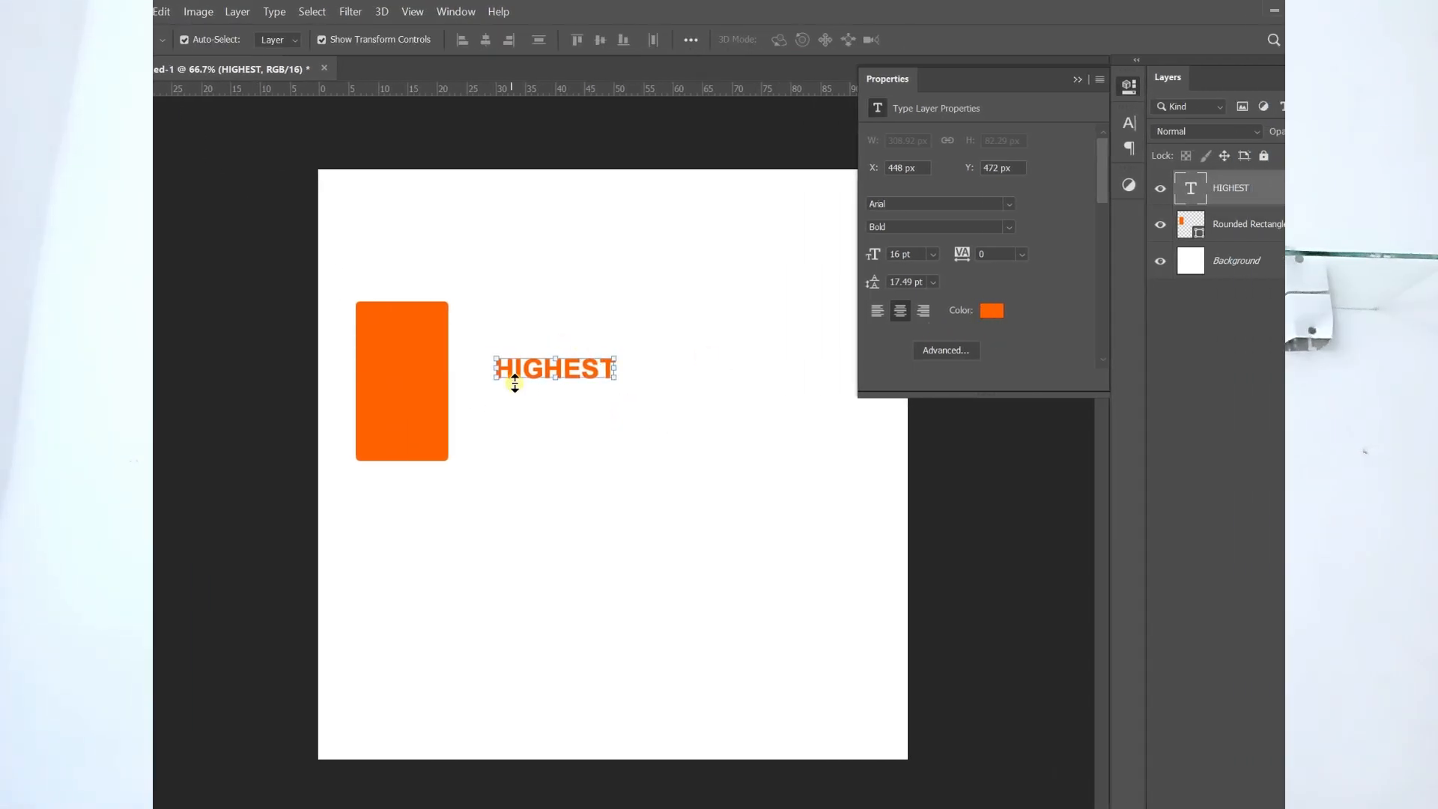
{"action": "left_click", "coordinate": [992, 316]}
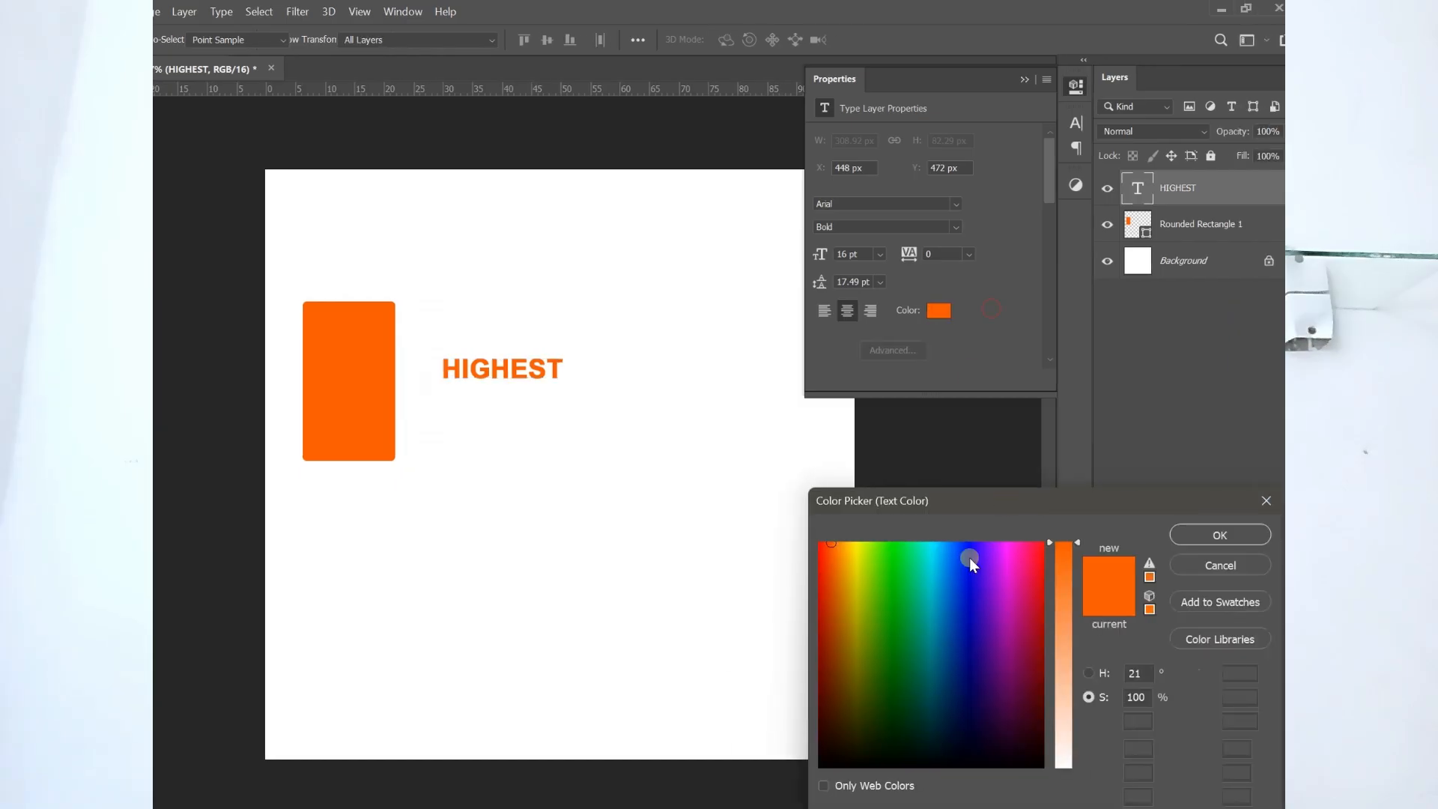
{"action": "left_click_drag", "start_coordinate": [1008, 667], "coordinate": [1039, 794]}
{"action": "left_click", "coordinate": [1200, 493]}
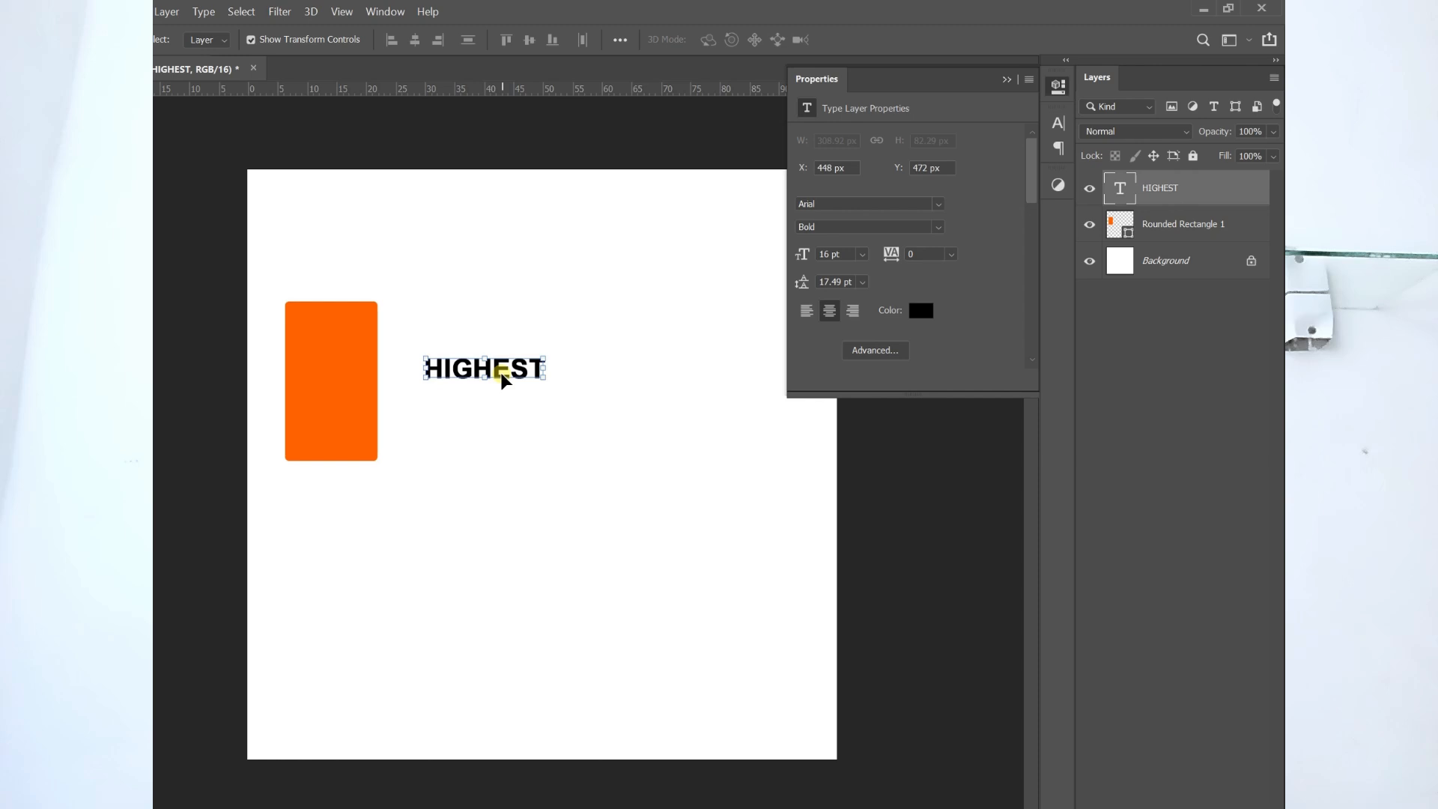
{"action": "left_click_drag", "start_coordinate": [502, 380], "coordinate": [354, 393]}
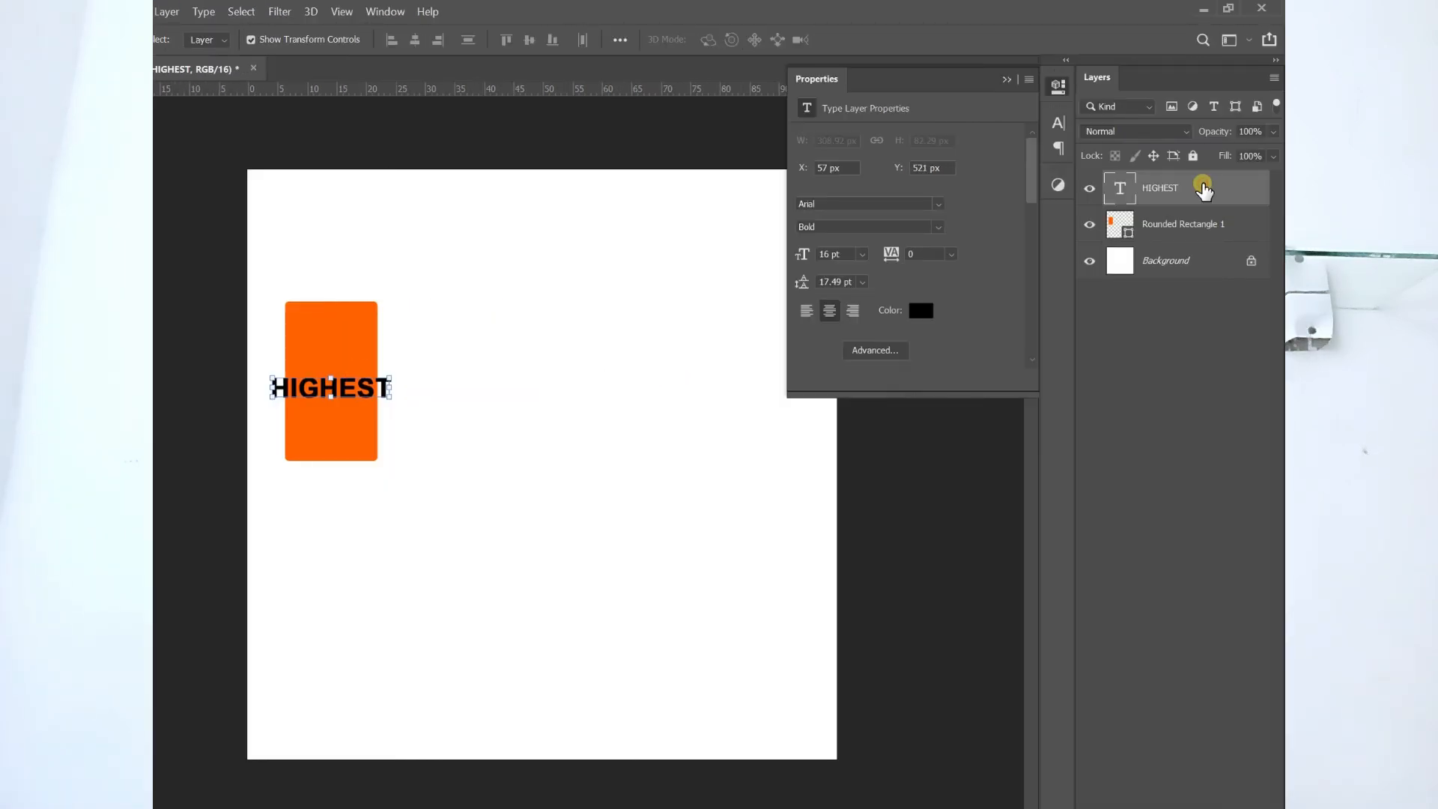
Move the HIGHEST text layer beneath the rounded rectangle layer, and restore the original order with the text above the rectangle
{"action": "left_click_drag", "start_coordinate": [1204, 191], "coordinate": [1203, 231]}
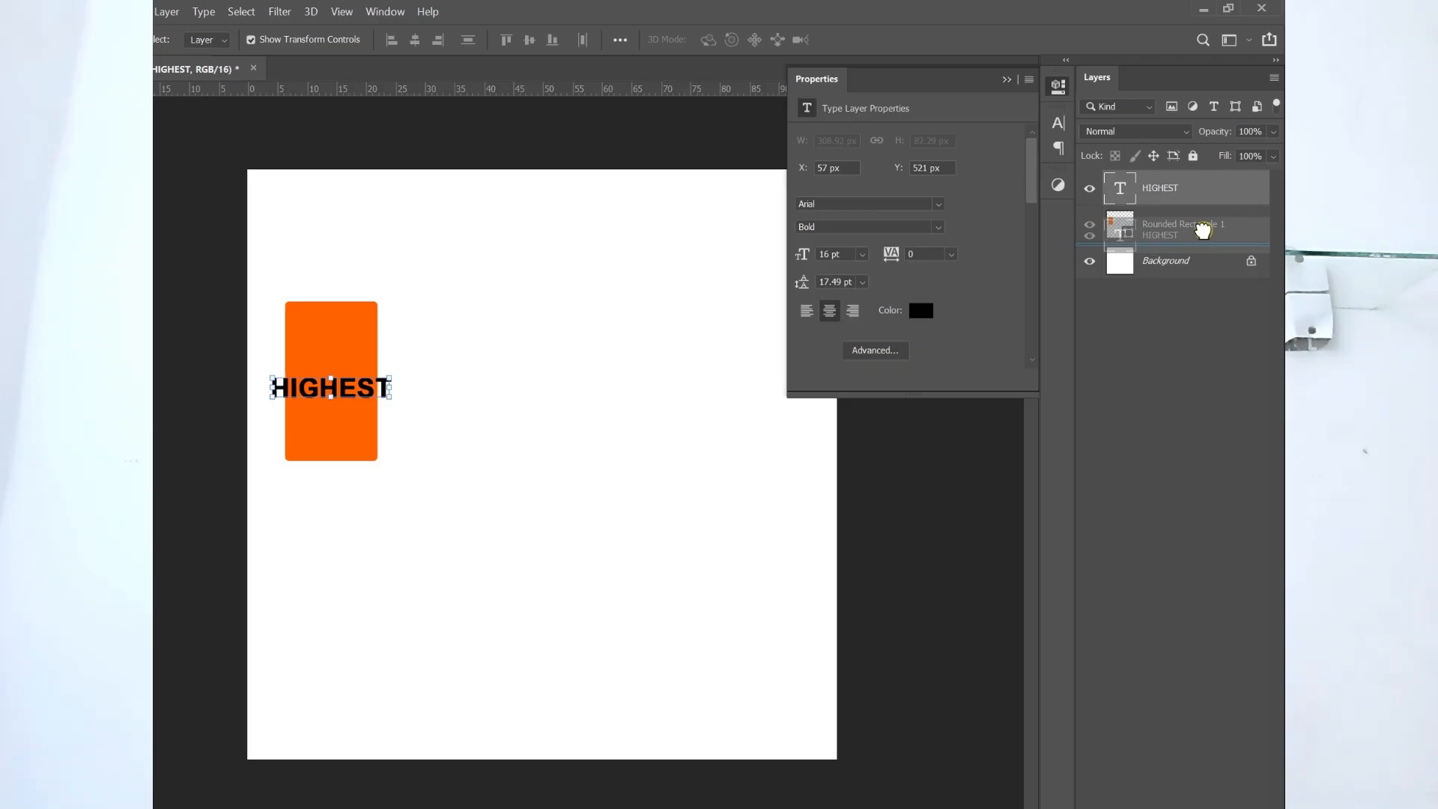
{"action": "left_click_drag", "start_coordinate": [1203, 231], "coordinate": [1197, 229]}
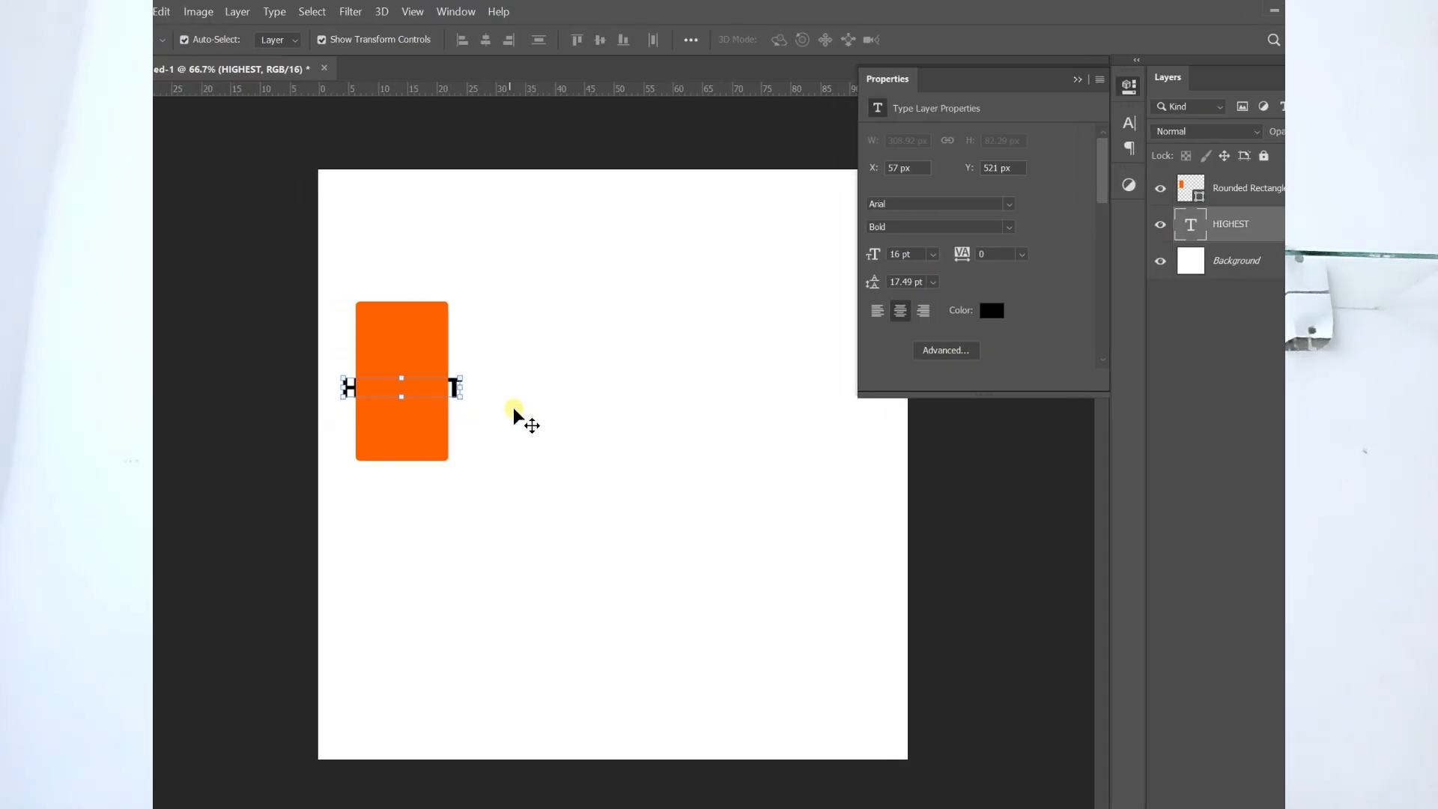
{"action": "left_click", "coordinate": [514, 410]}
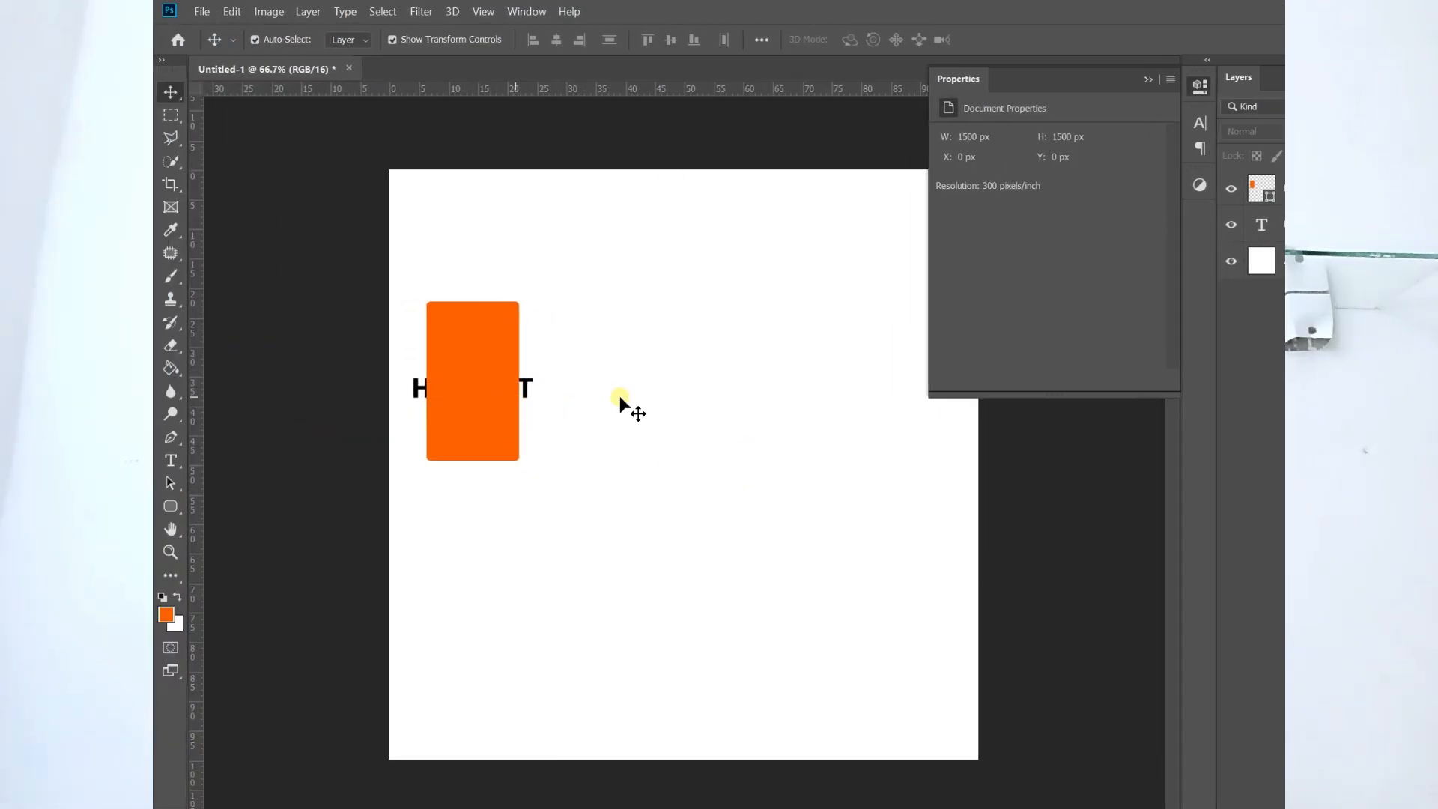
{"action": "left_click_drag", "start_coordinate": [1187, 191], "coordinate": [1190, 234]}
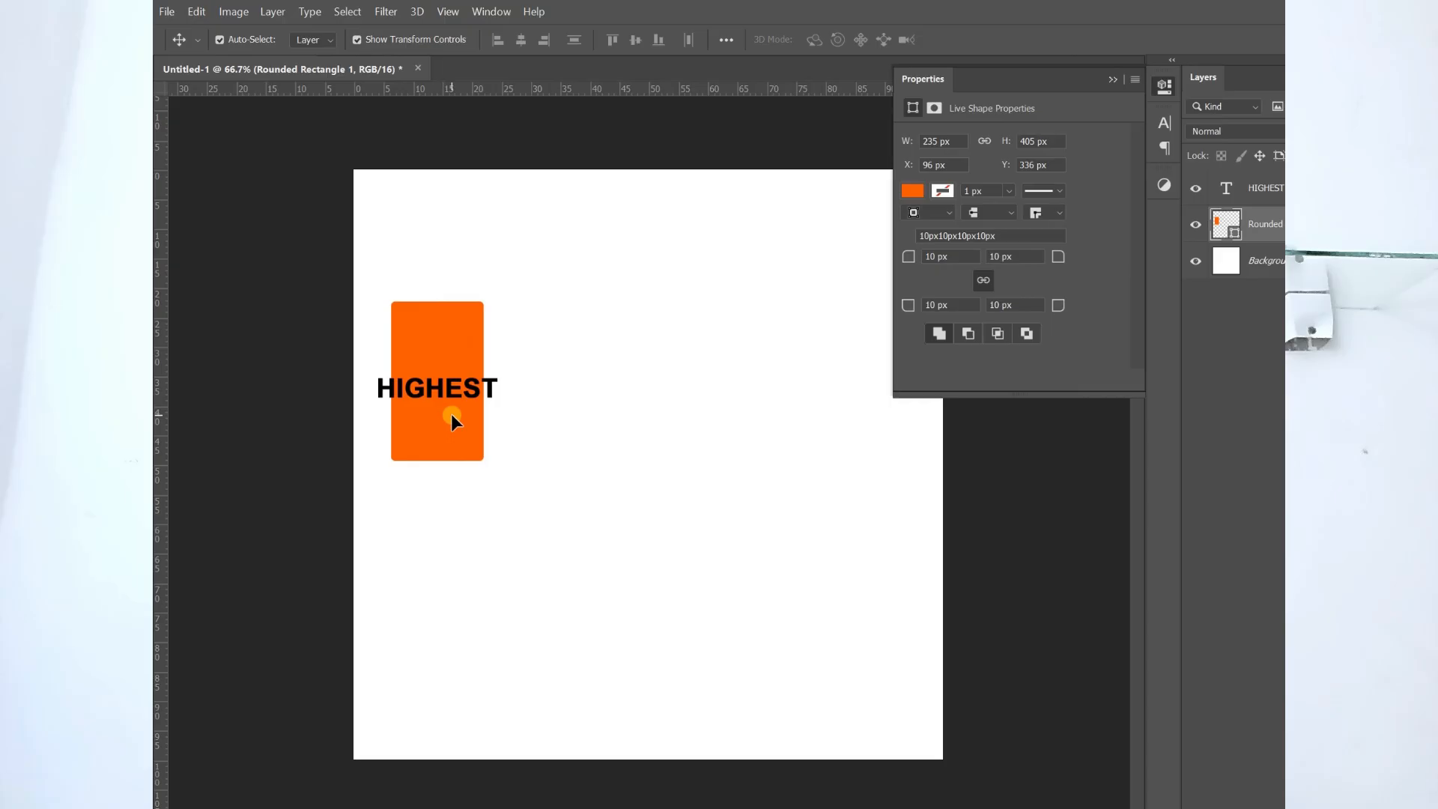
Rename the rounded rectangle's layer as REC
{"action": "left_click", "coordinate": [451, 418]}
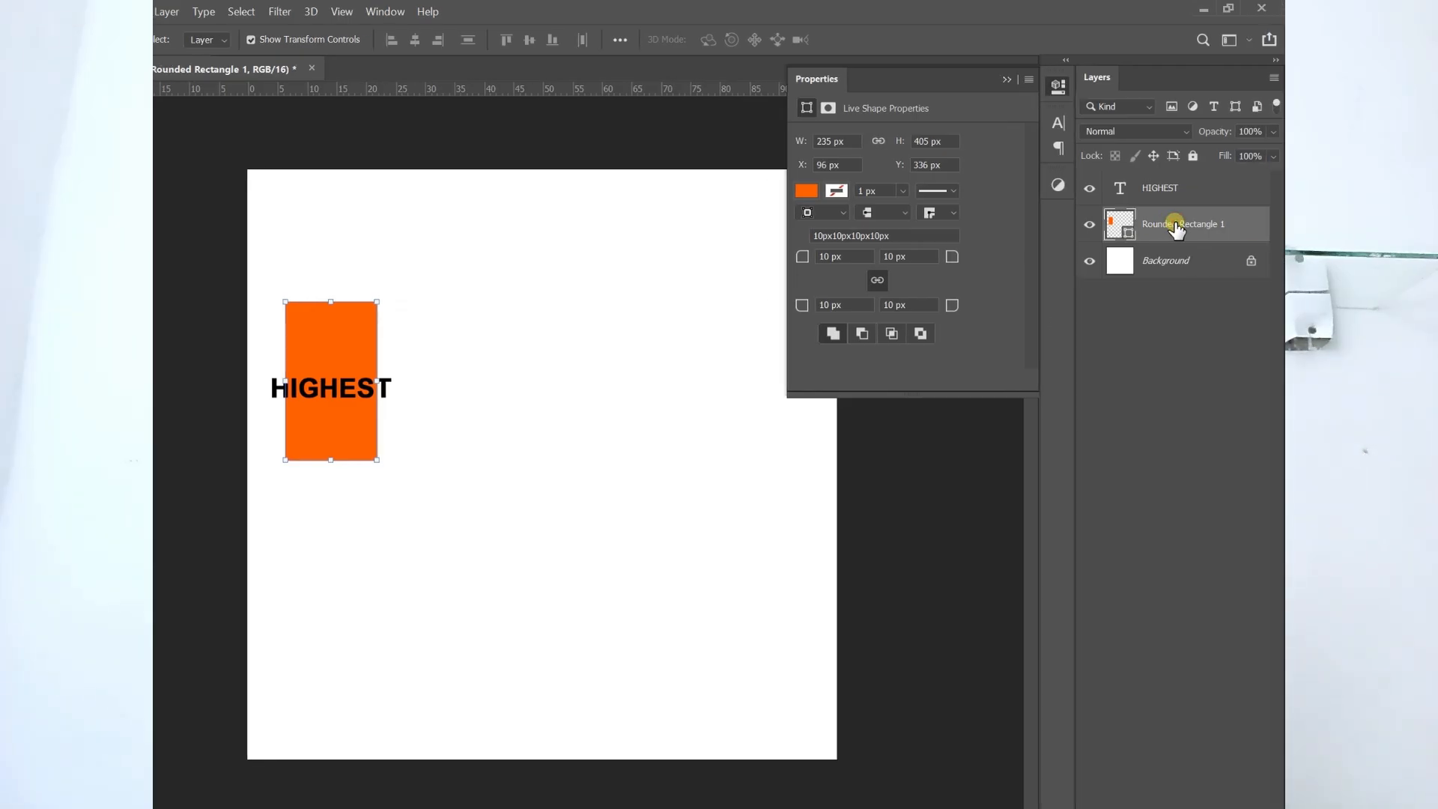
{"action": "double_click", "coordinate": [1175, 224]}
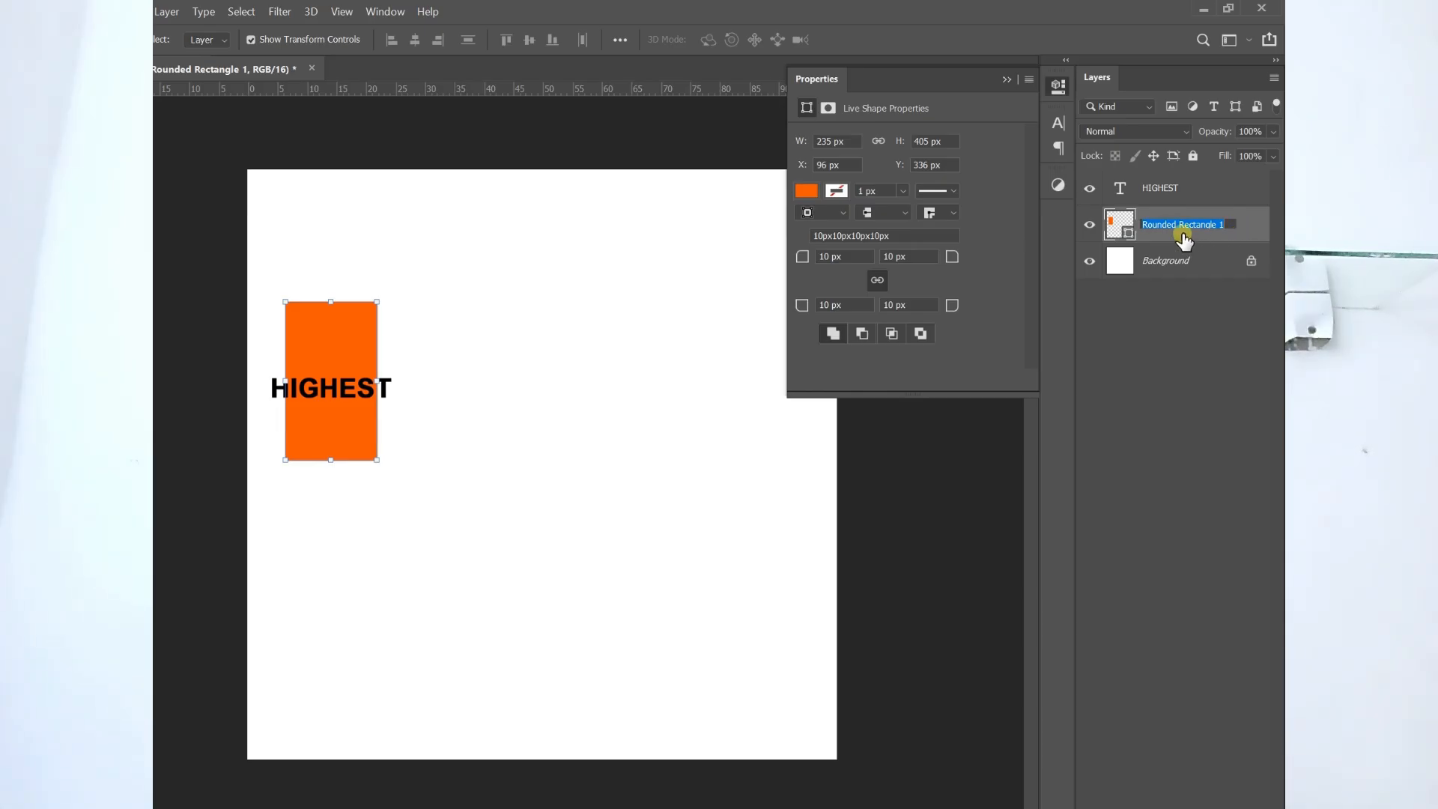
{"action": "type", "text": "REC"}
{"action": "key", "text": "Return"}
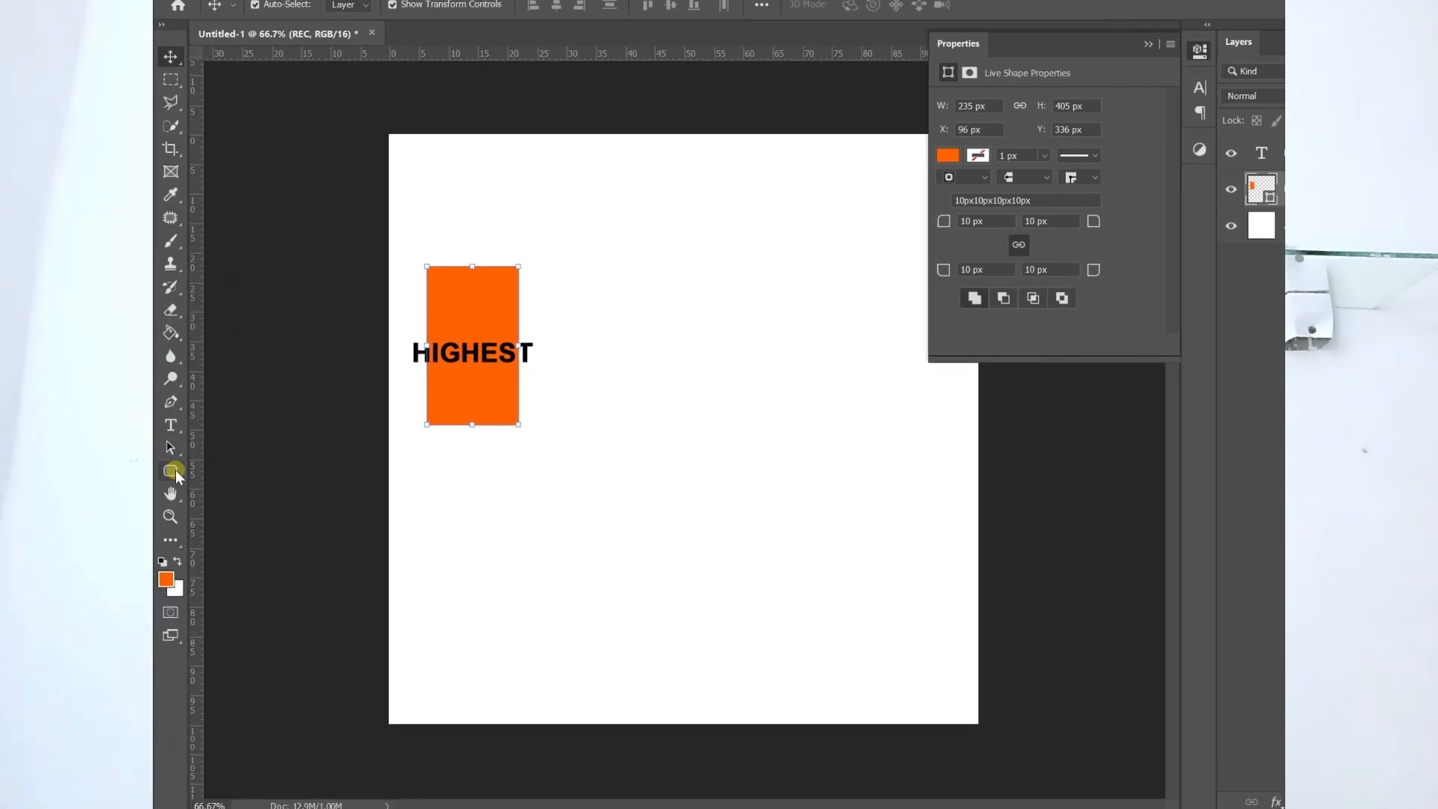
Draw an orange circle about 564 px wide beside the rectangle and line up its upper edge with the rectangle's at Y 336 px
{"action": "left_click_drag", "start_coordinate": [175, 470], "coordinate": [219, 486]}
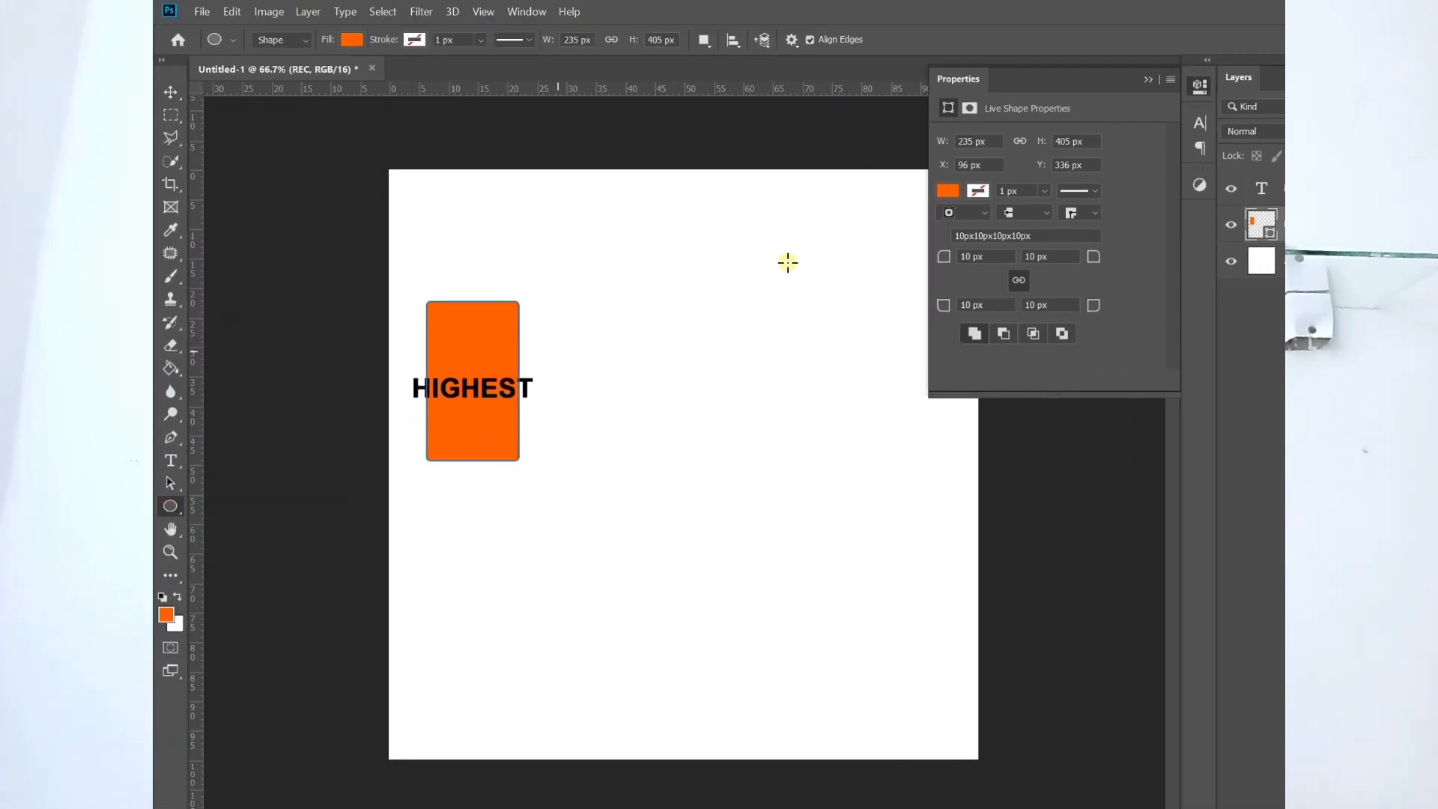
{"action": "left_click_drag", "start_coordinate": [681, 277], "coordinate": [902, 549]}
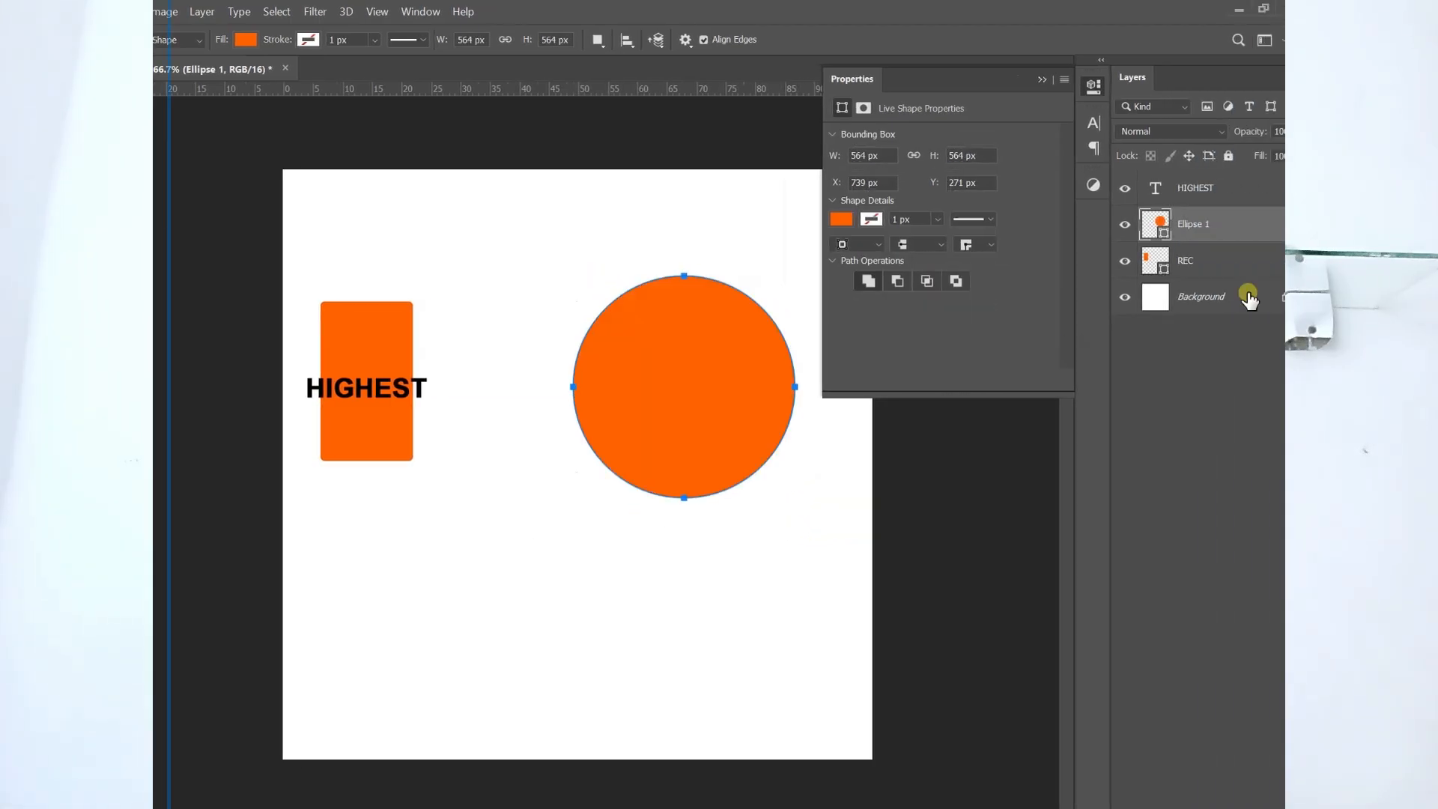
{"action": "key", "text": "v"}
{"action": "left_click_drag", "start_coordinate": [692, 404], "coordinate": [631, 430]}
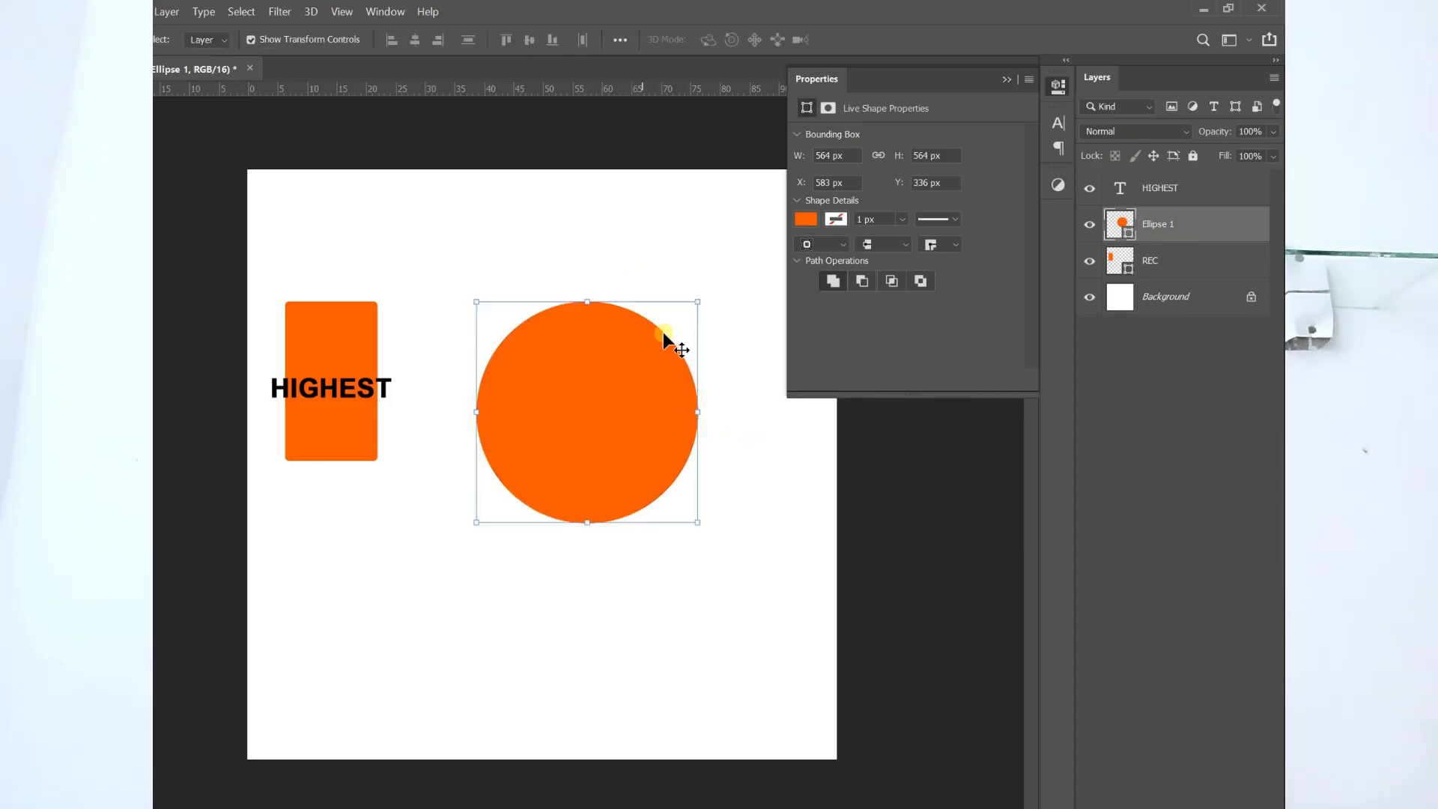
Hide and show the Ellipse 1 layer, and do the same with the REC layer
{"action": "left_click", "coordinate": [1088, 228]}
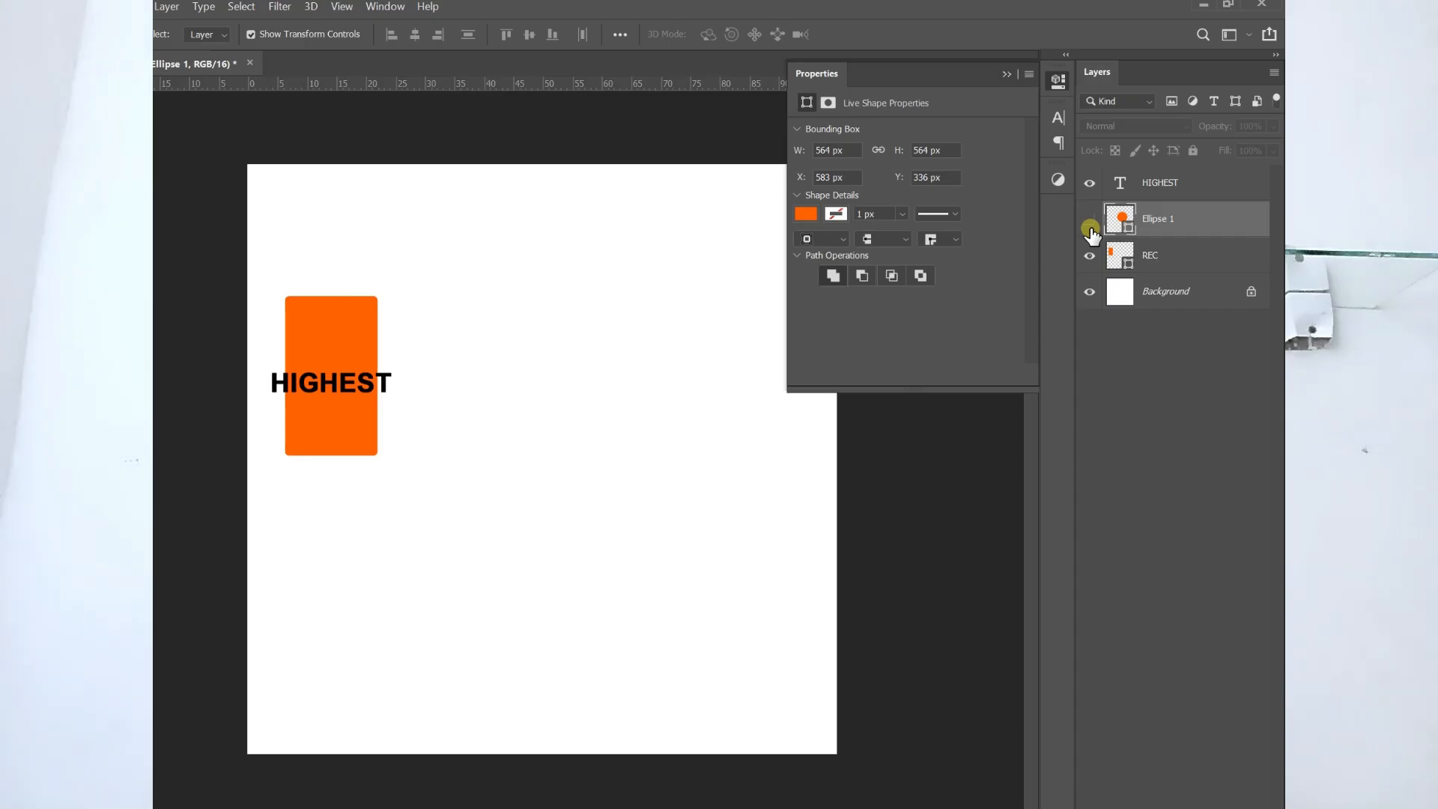
{"action": "left_click", "coordinate": [1090, 223]}
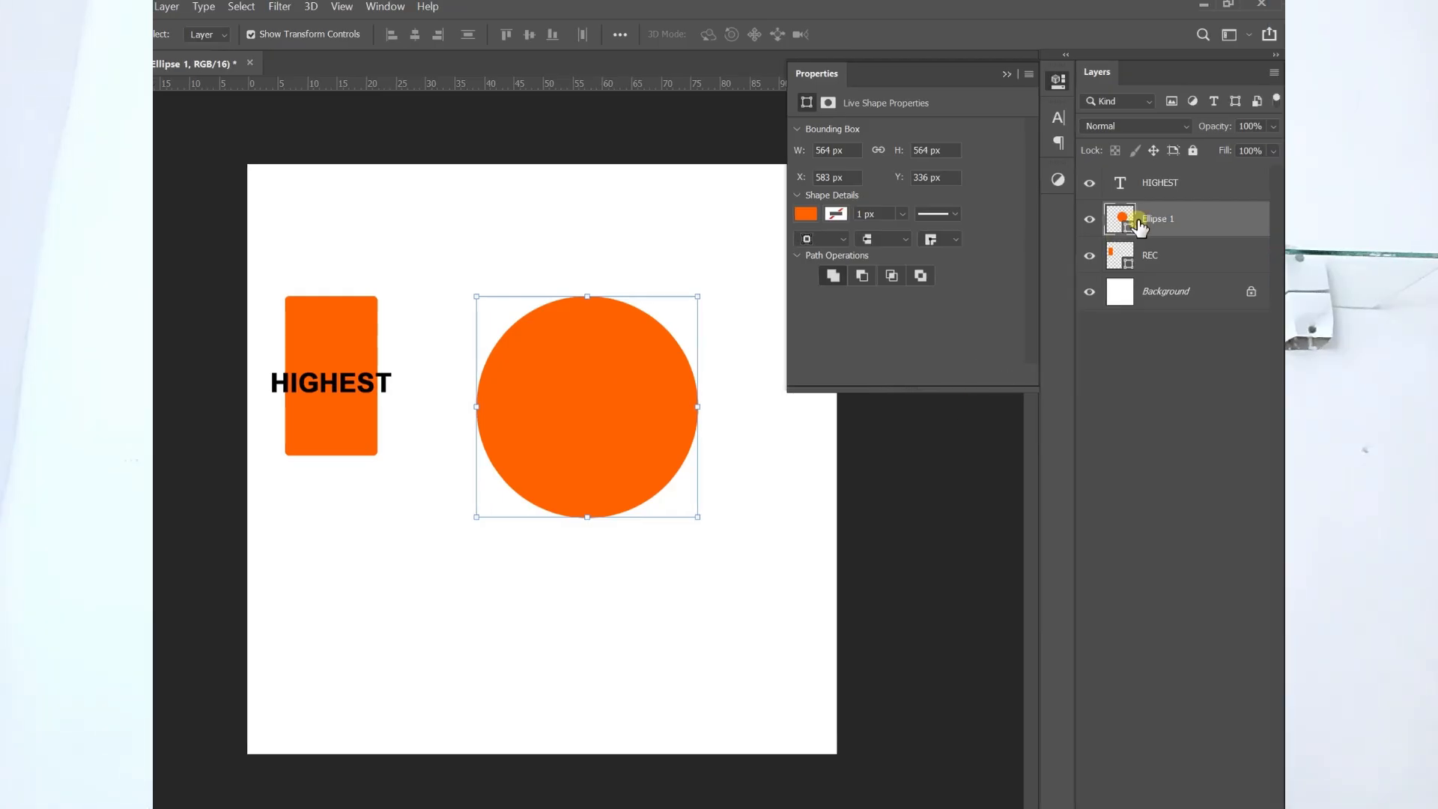
{"action": "left_click", "coordinate": [1089, 257]}
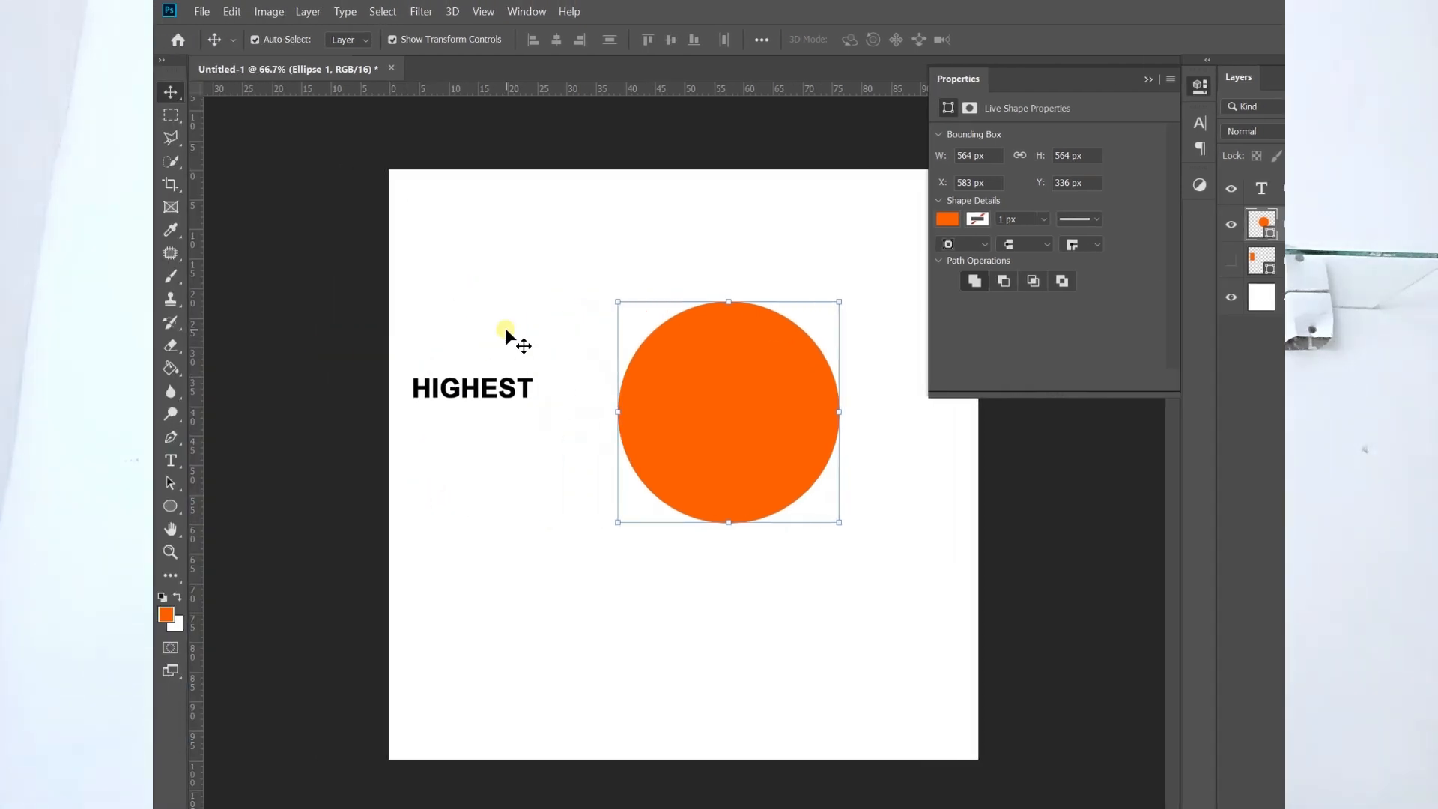
{"action": "left_click", "coordinate": [1231, 260]}
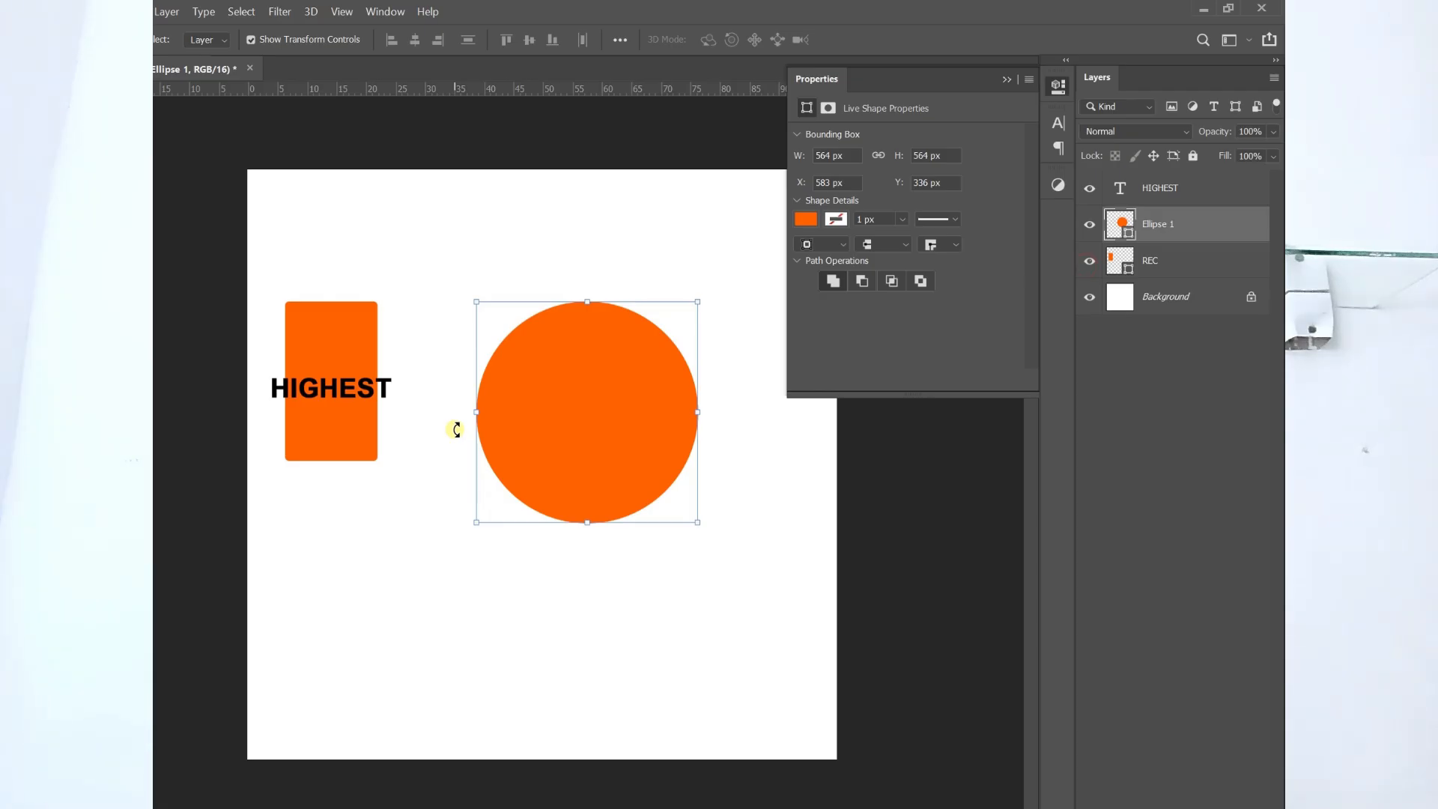
Move the REC rectangle beside the circle to about X 348, Y 548 px, and lower the circle to about Y 469 px
{"action": "left_click_drag", "start_coordinate": [348, 427], "coordinate": [470, 465]}
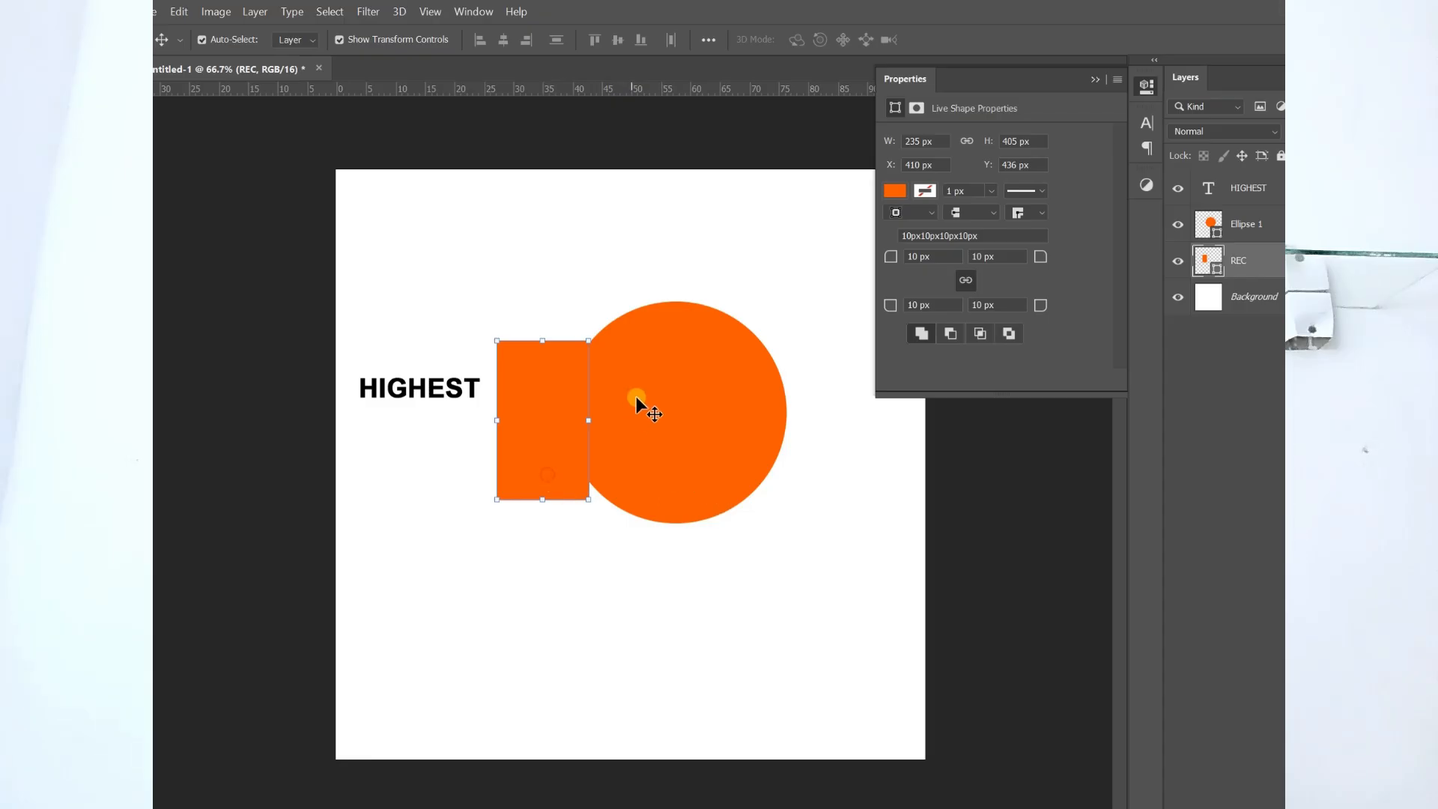
{"action": "left_click_drag", "start_coordinate": [518, 469], "coordinate": [497, 509]}
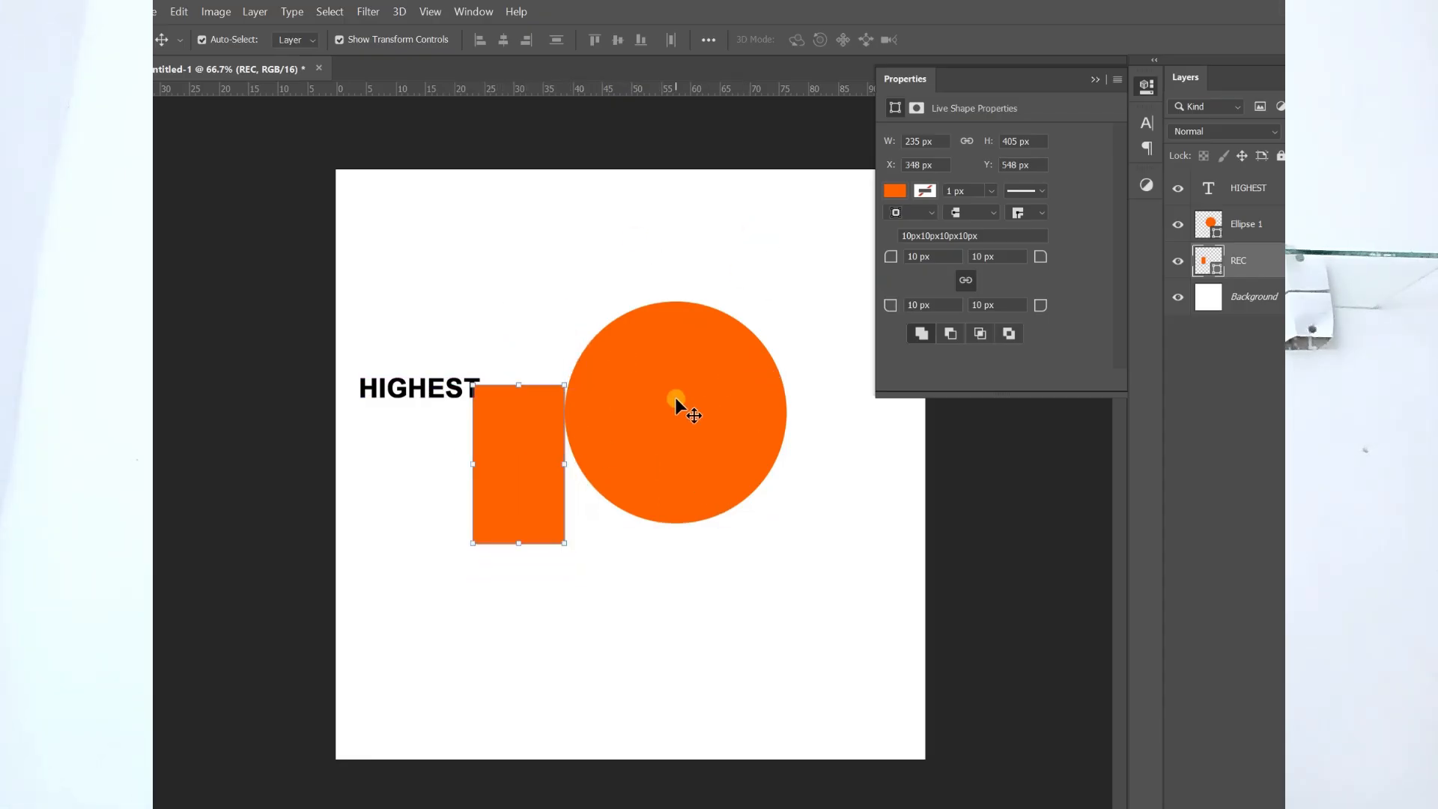
{"action": "left_click_drag", "start_coordinate": [673, 399], "coordinate": [679, 452]}
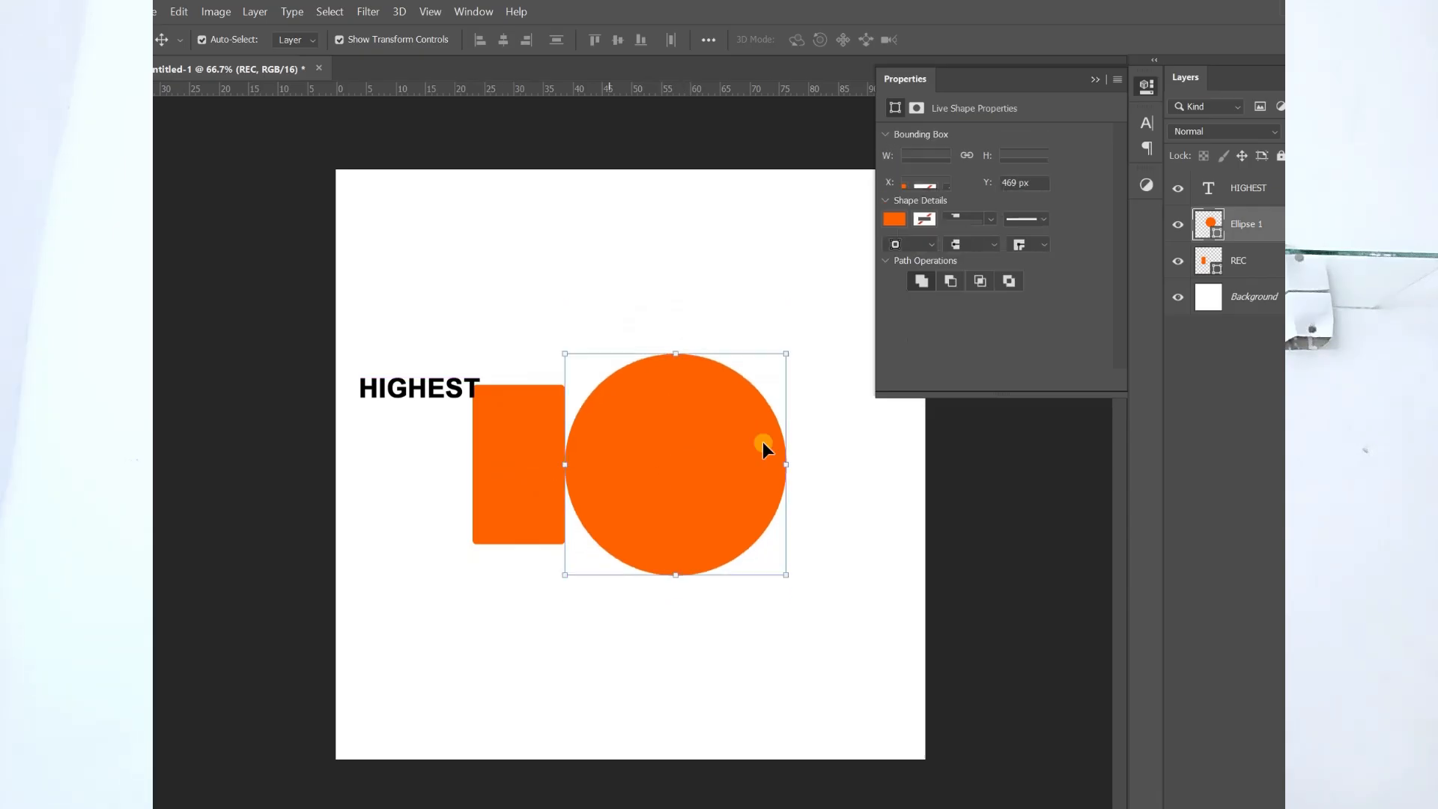
Fully lock the Ellipse 1 layer
{"action": "left_click", "coordinate": [762, 448]}
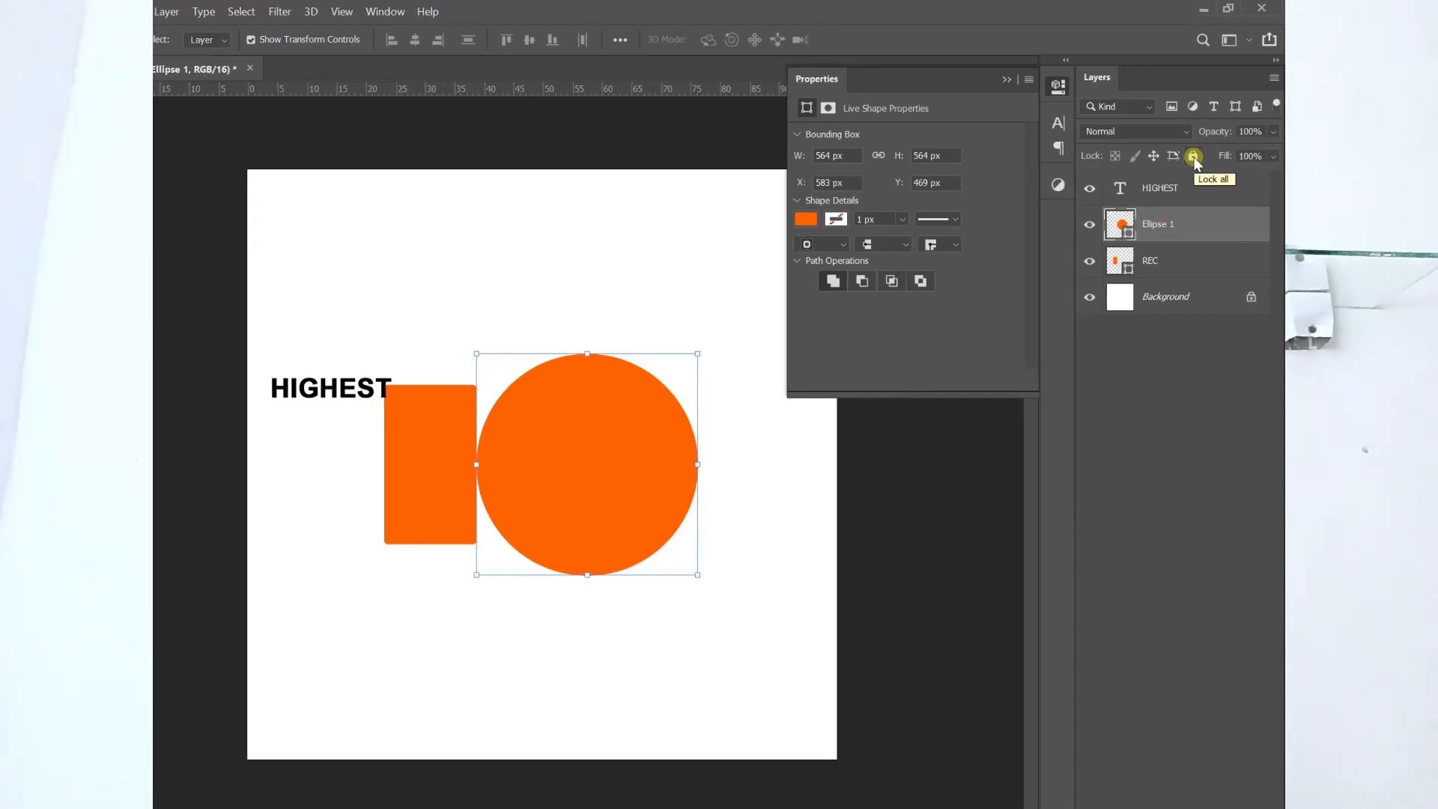
{"action": "left_click", "coordinate": [1193, 157]}
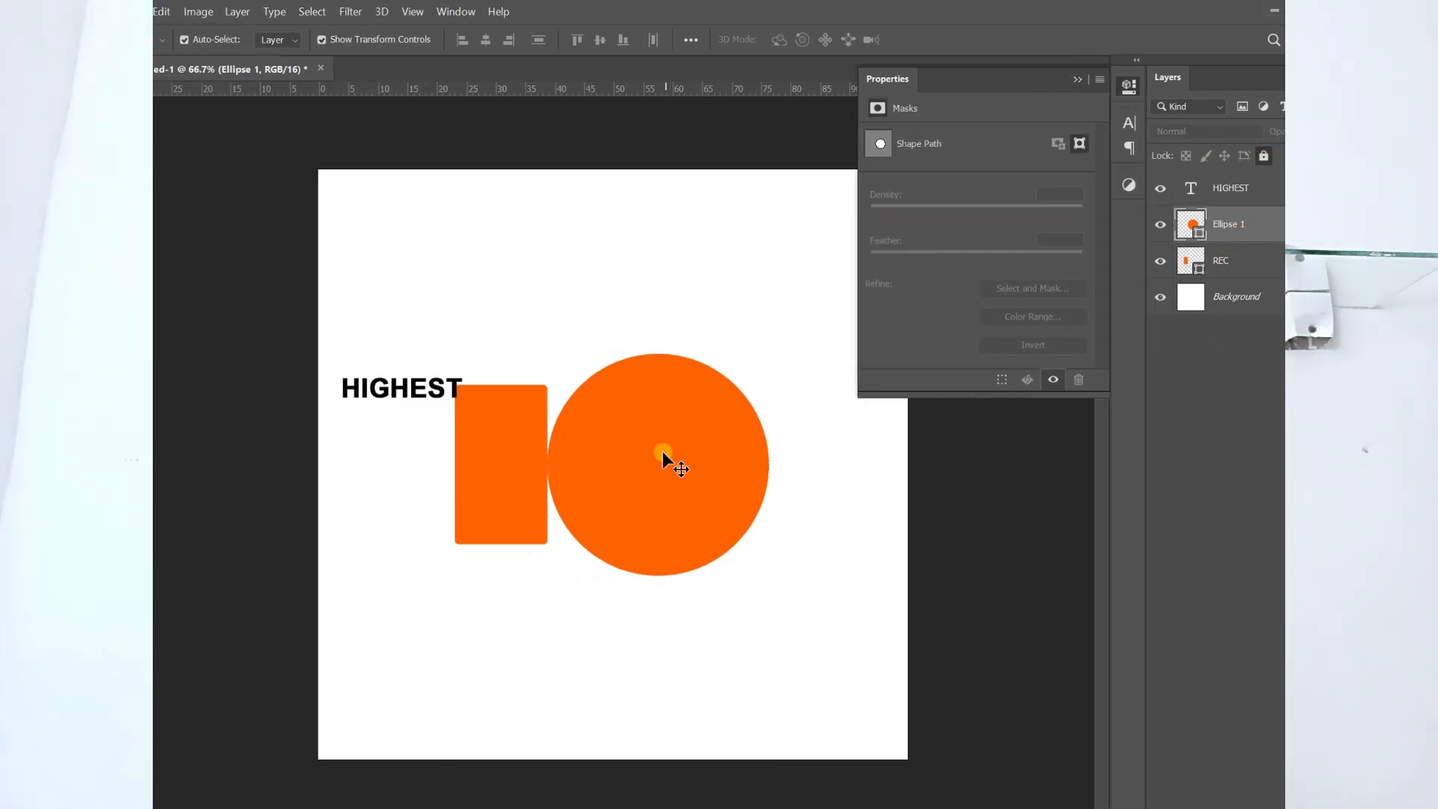
Try to move the locked circle, and move the REC rectangle against the circle's left side at about X 364, Y 469 px
{"action": "left_click", "coordinate": [1154, 187]}
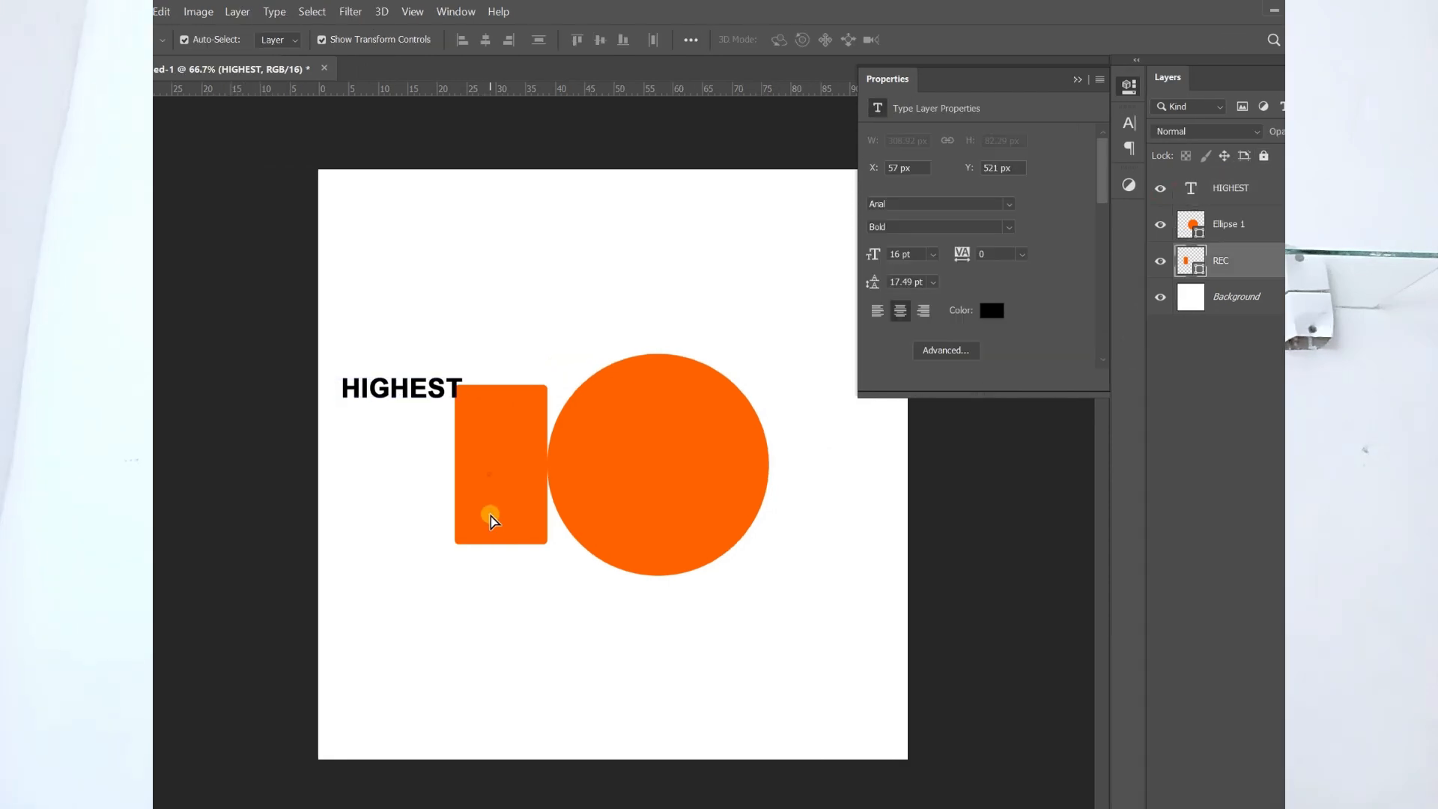
{"action": "left_click_drag", "start_coordinate": [417, 514], "coordinate": [332, 538]}
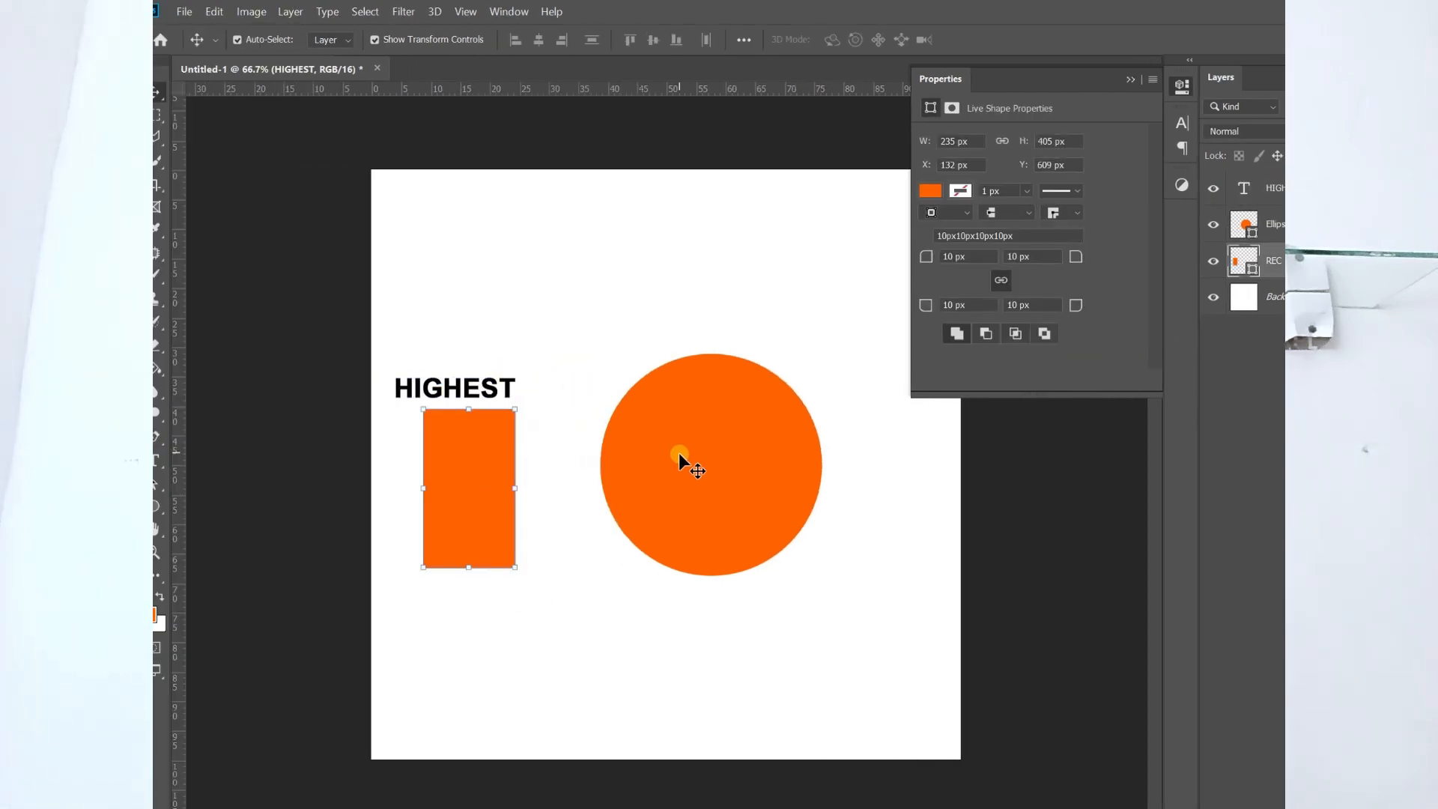
{"action": "left_click_drag", "start_coordinate": [679, 453], "coordinate": [712, 488]}
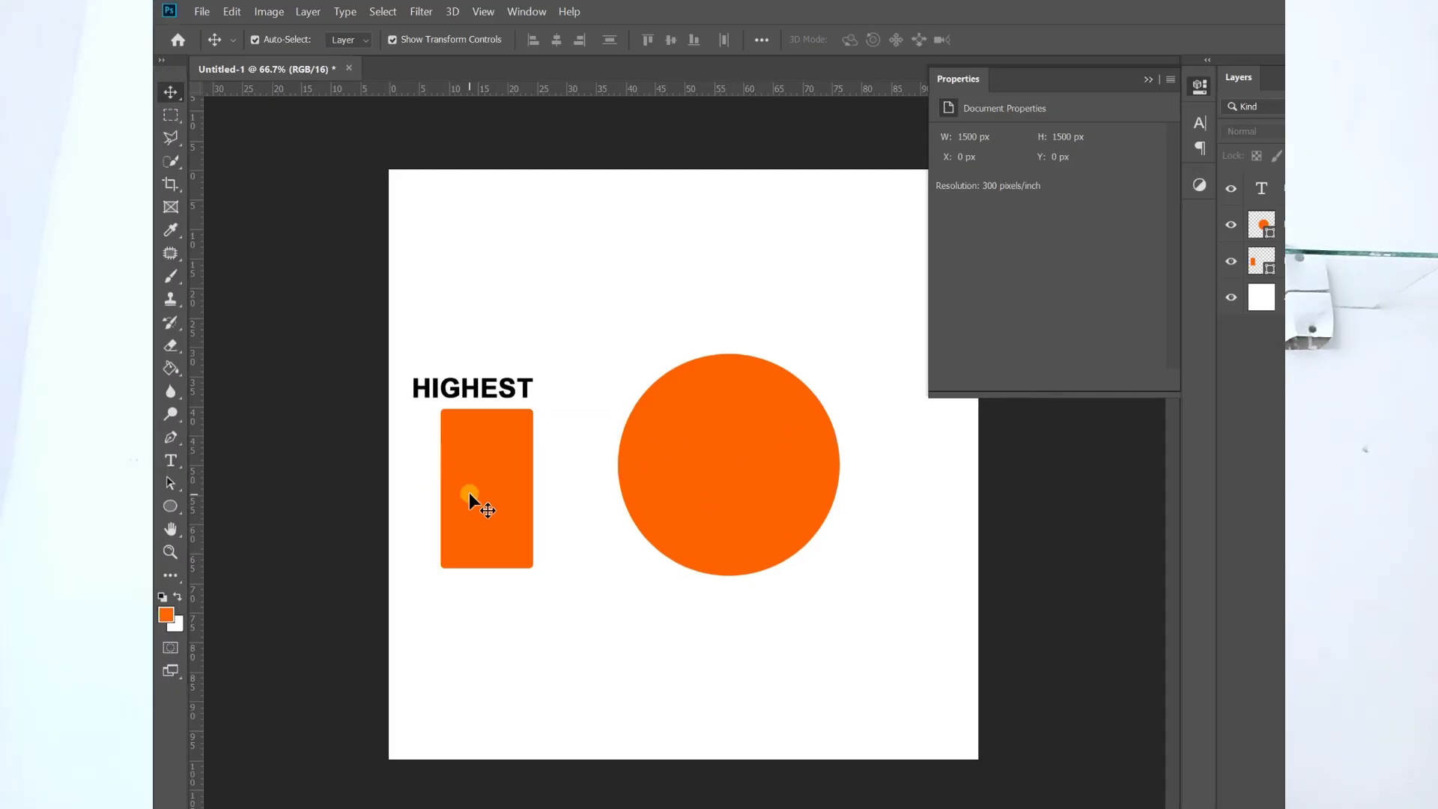
{"action": "left_click_drag", "start_coordinate": [470, 494], "coordinate": [560, 447]}
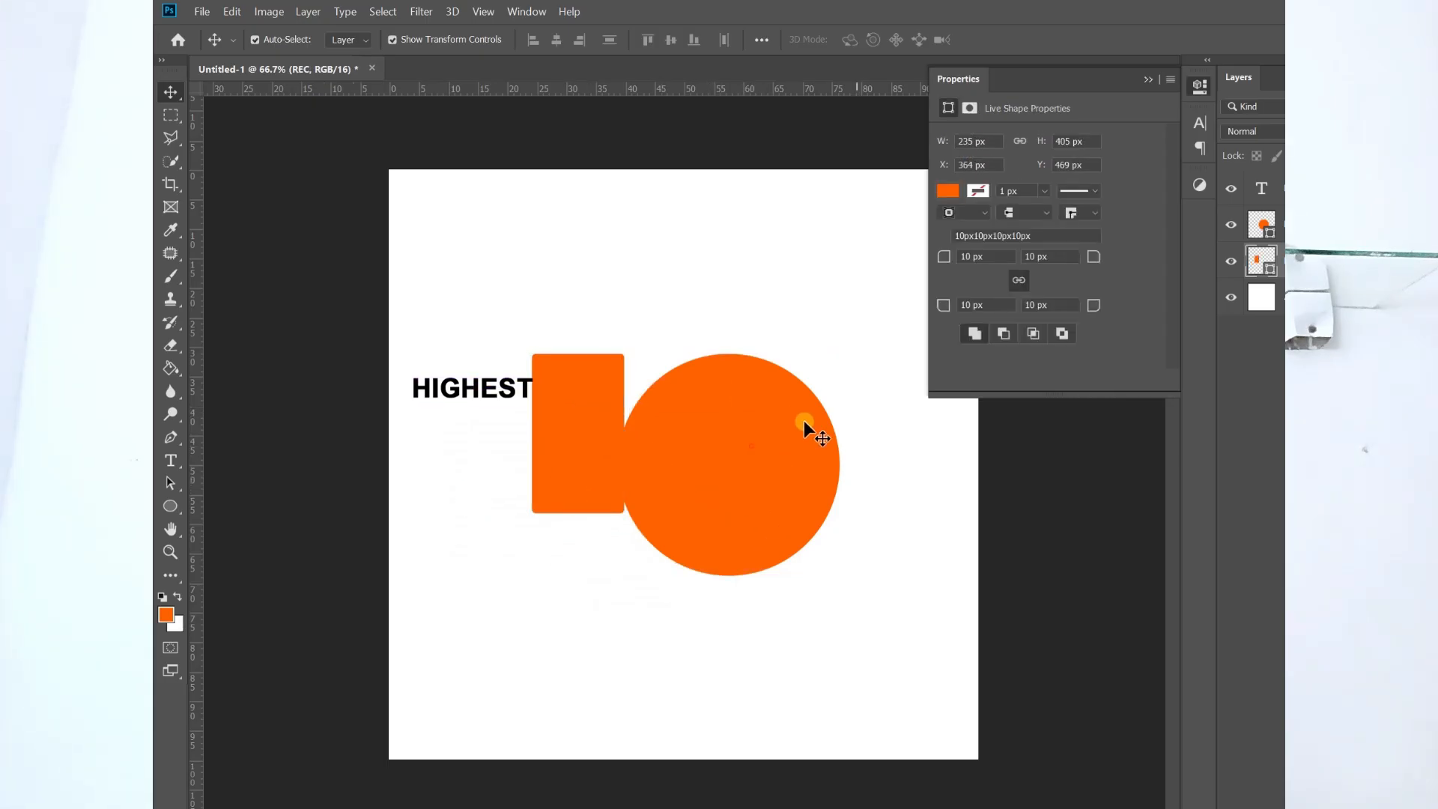
Unlock the Ellipse 1 layer and move the circle up and to the right, clear of the REC rectangle
{"action": "left_click", "coordinate": [1323, 224]}
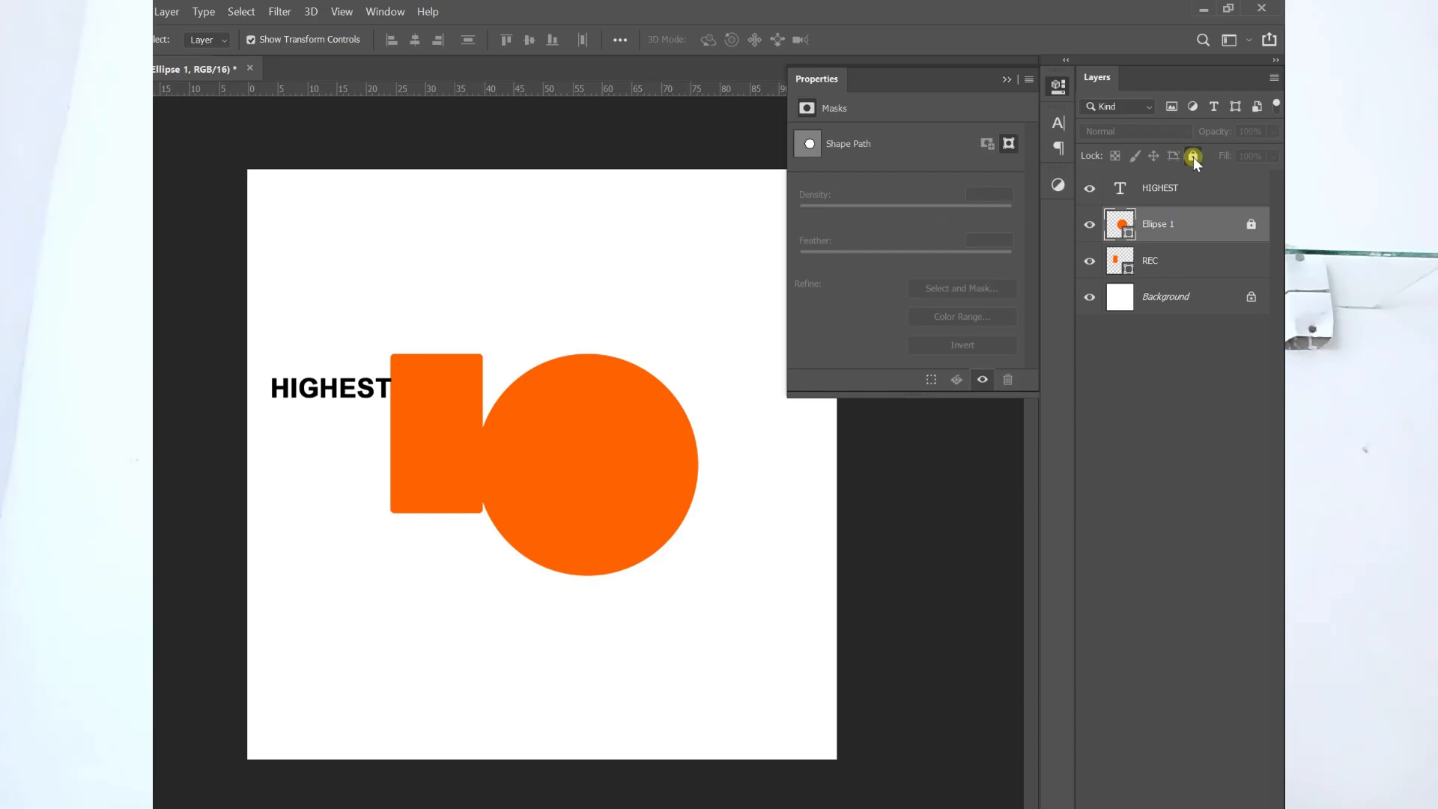
{"action": "left_click", "coordinate": [1193, 156]}
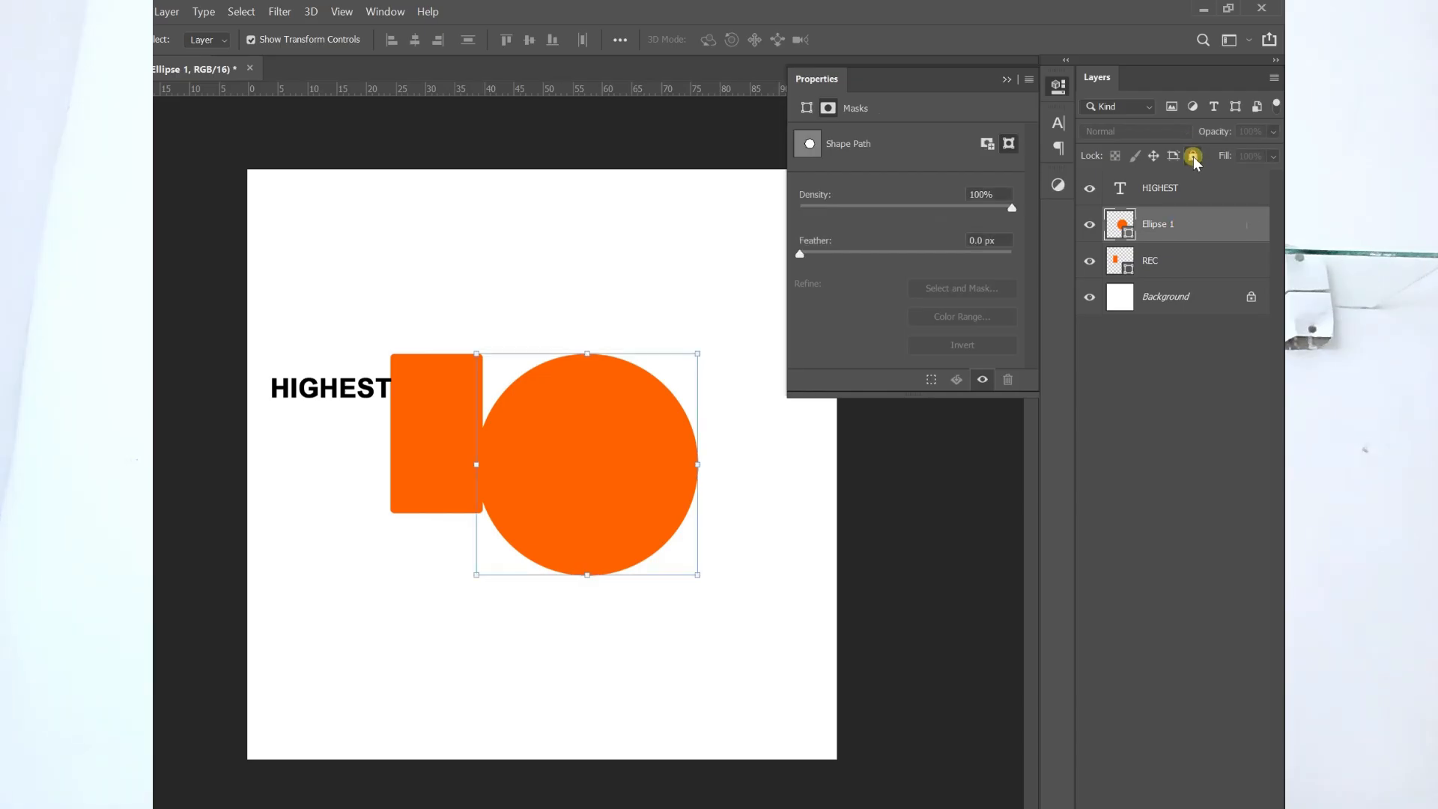
{"action": "left_click_drag", "start_coordinate": [564, 488], "coordinate": [632, 449]}
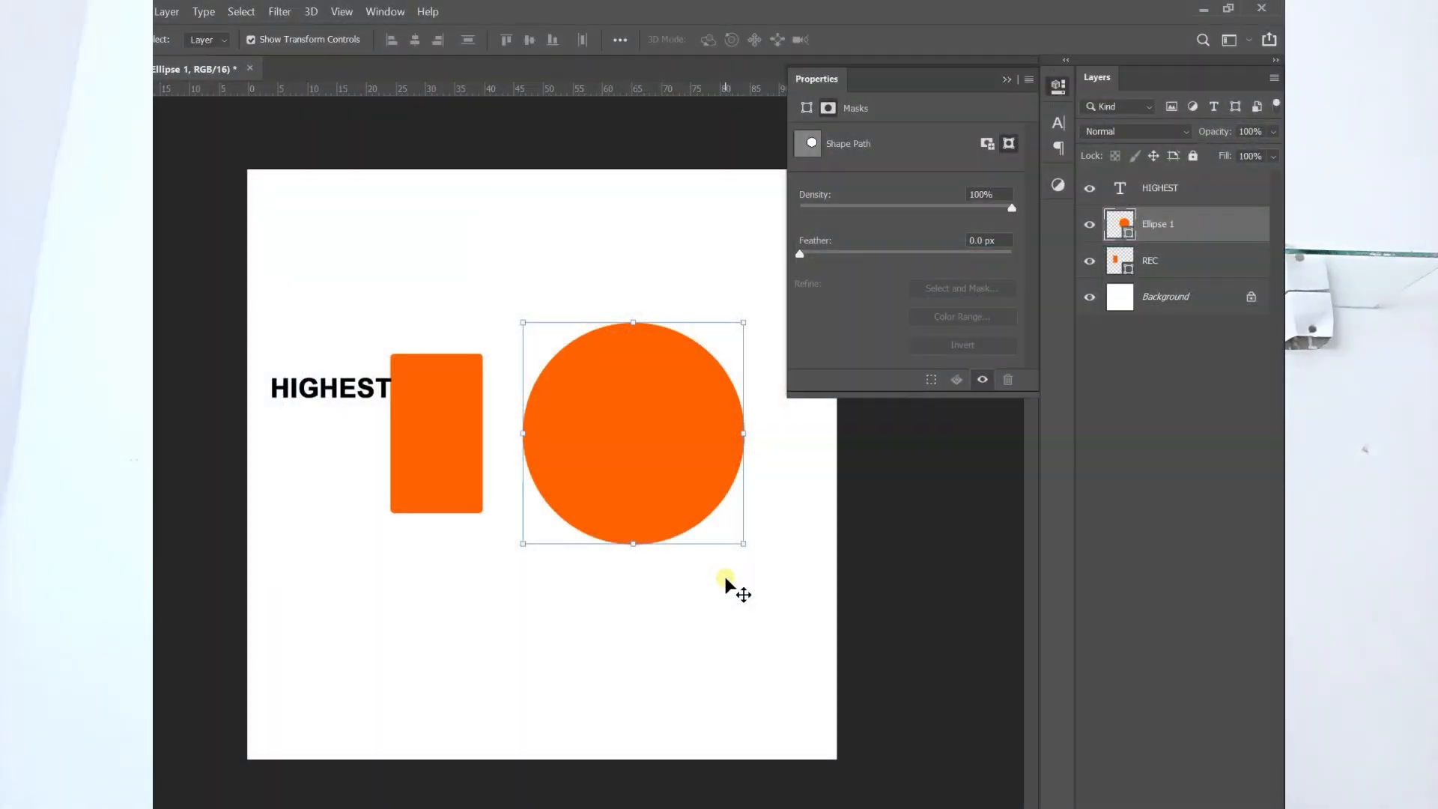
Change the REC rectangle's fill to dark blue 0b0d6f, choosing the colour in the hue-based view of the Color Picker
{"action": "left_click", "coordinate": [435, 430]}
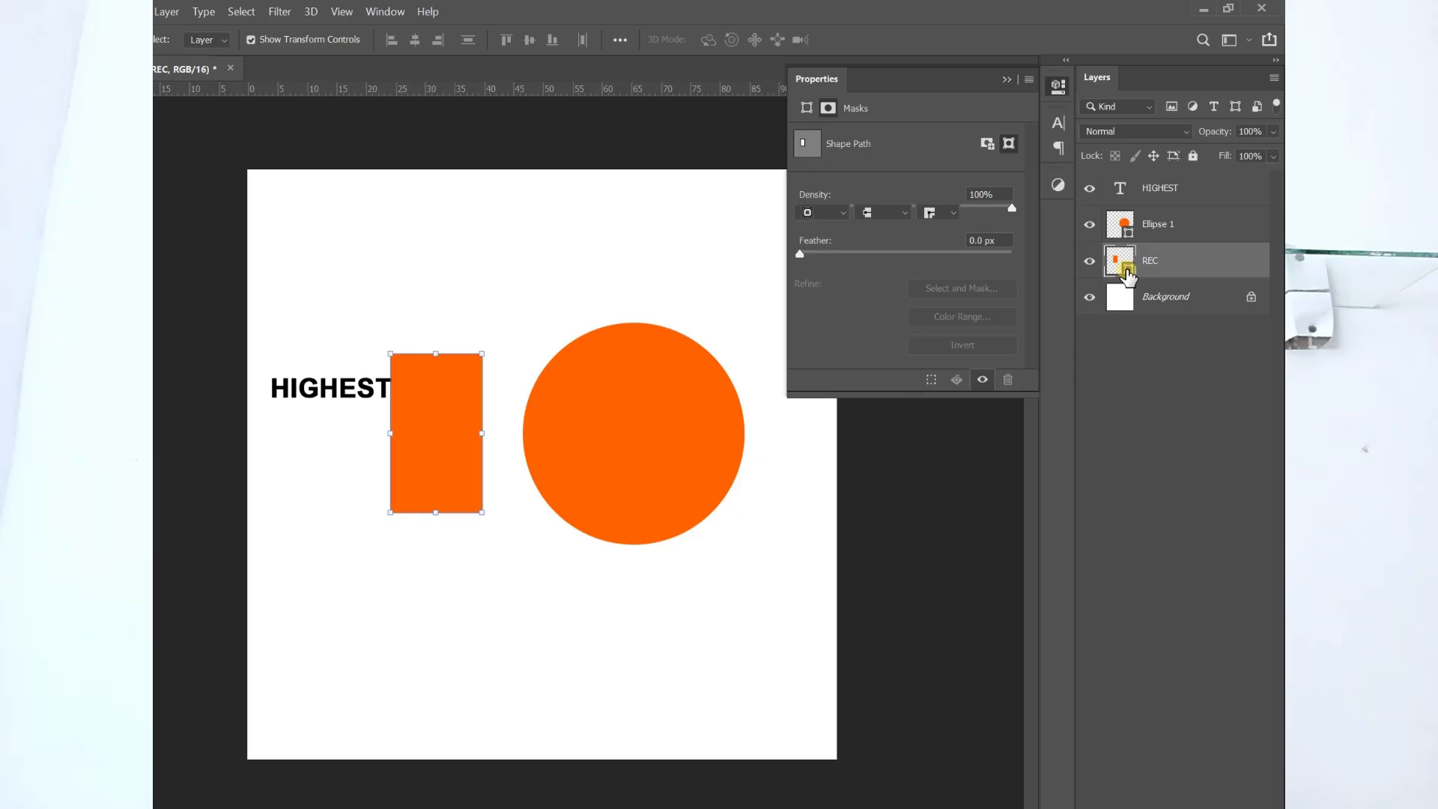
{"action": "double_click", "coordinate": [1125, 268]}
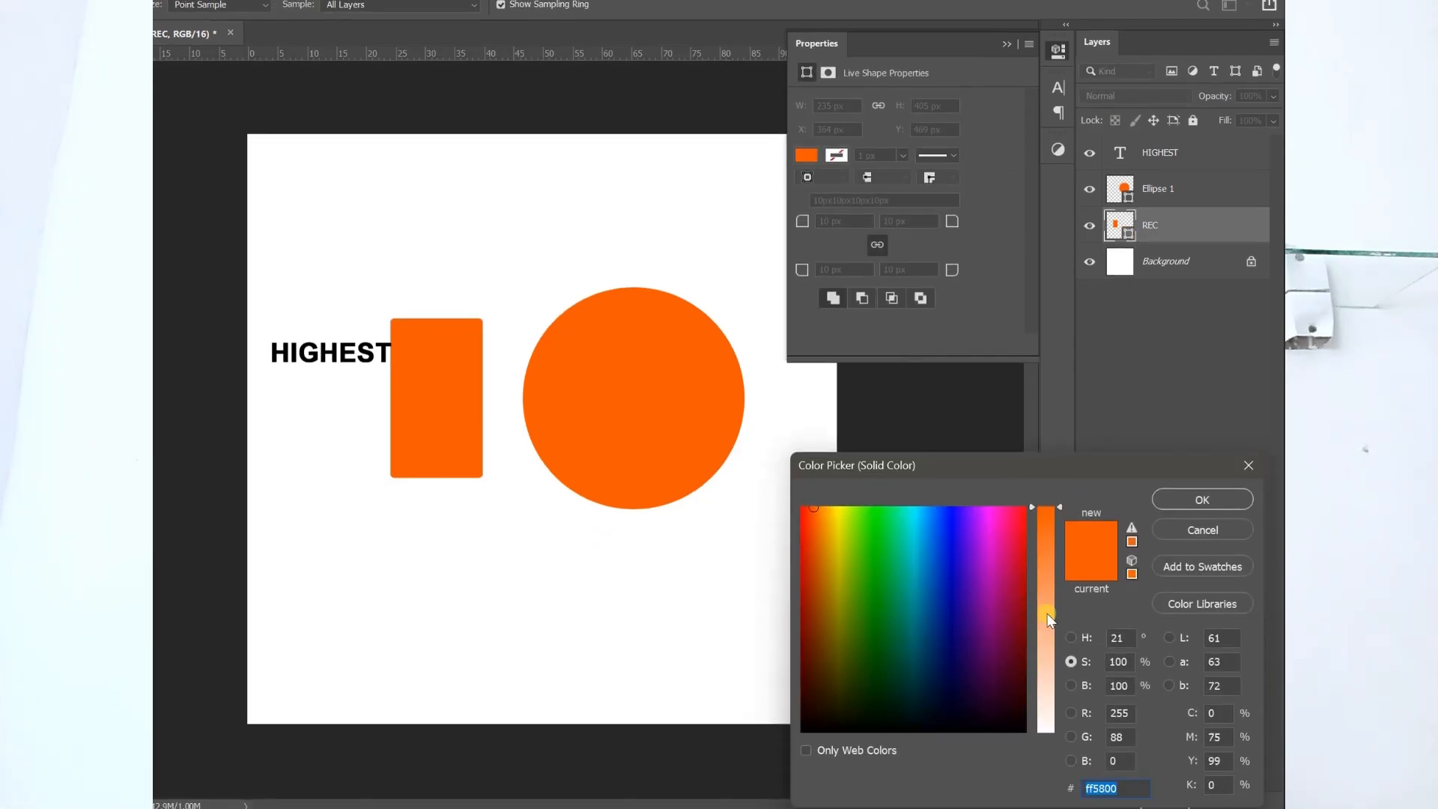
{"action": "left_click", "coordinate": [1070, 633]}
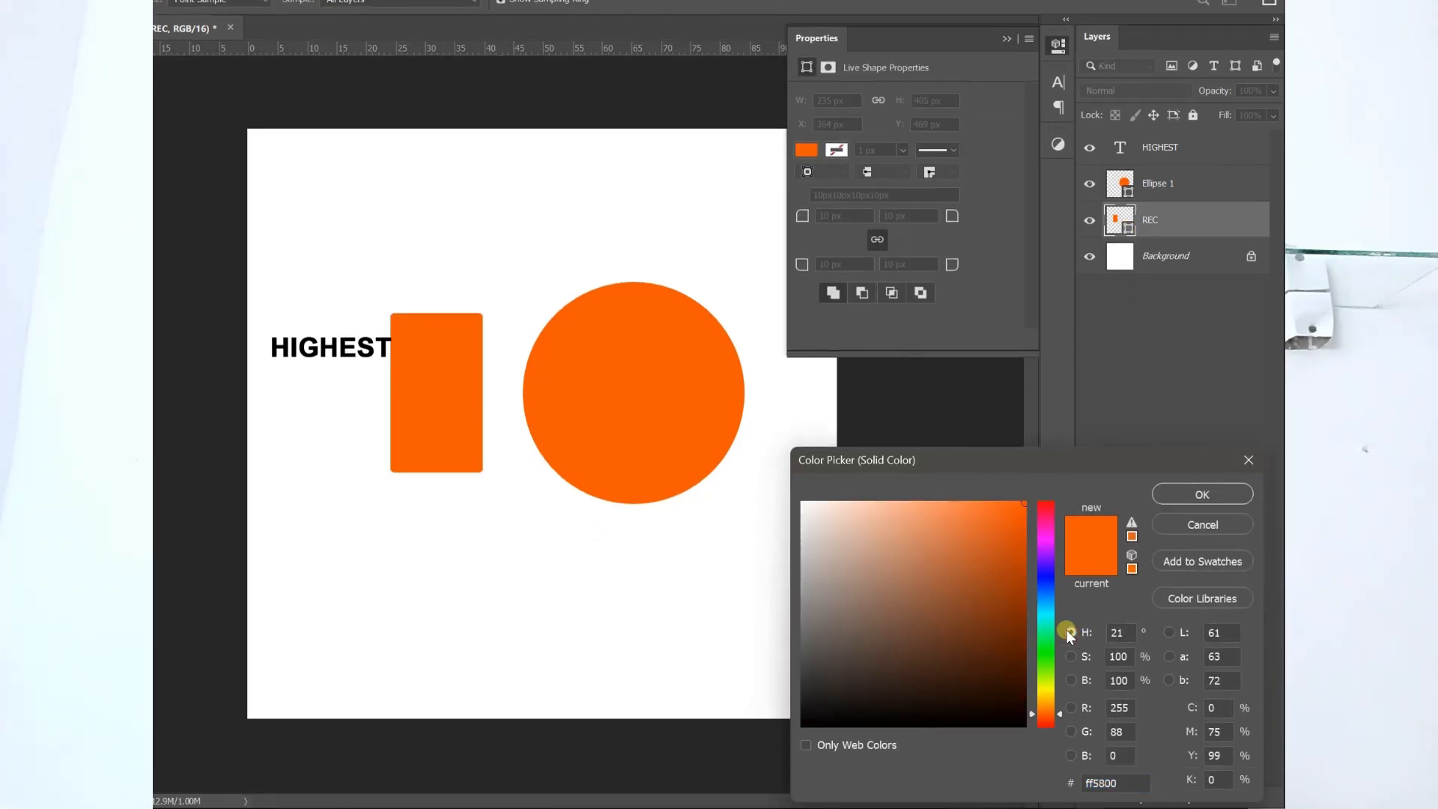
{"action": "mouse_move", "coordinate": [997, 583]}
{"action": "left_mouse_down"}
{"action": "mouse_move", "coordinate": [1007, 673]}
{"action": "mouse_move", "coordinate": [950, 676]}
{"action": "mouse_move", "coordinate": [1004, 664]}
{"action": "mouse_move", "coordinate": [1004, 627]}
{"action": "left_mouse_up"}
{"action": "left_click", "coordinate": [1053, 580]}
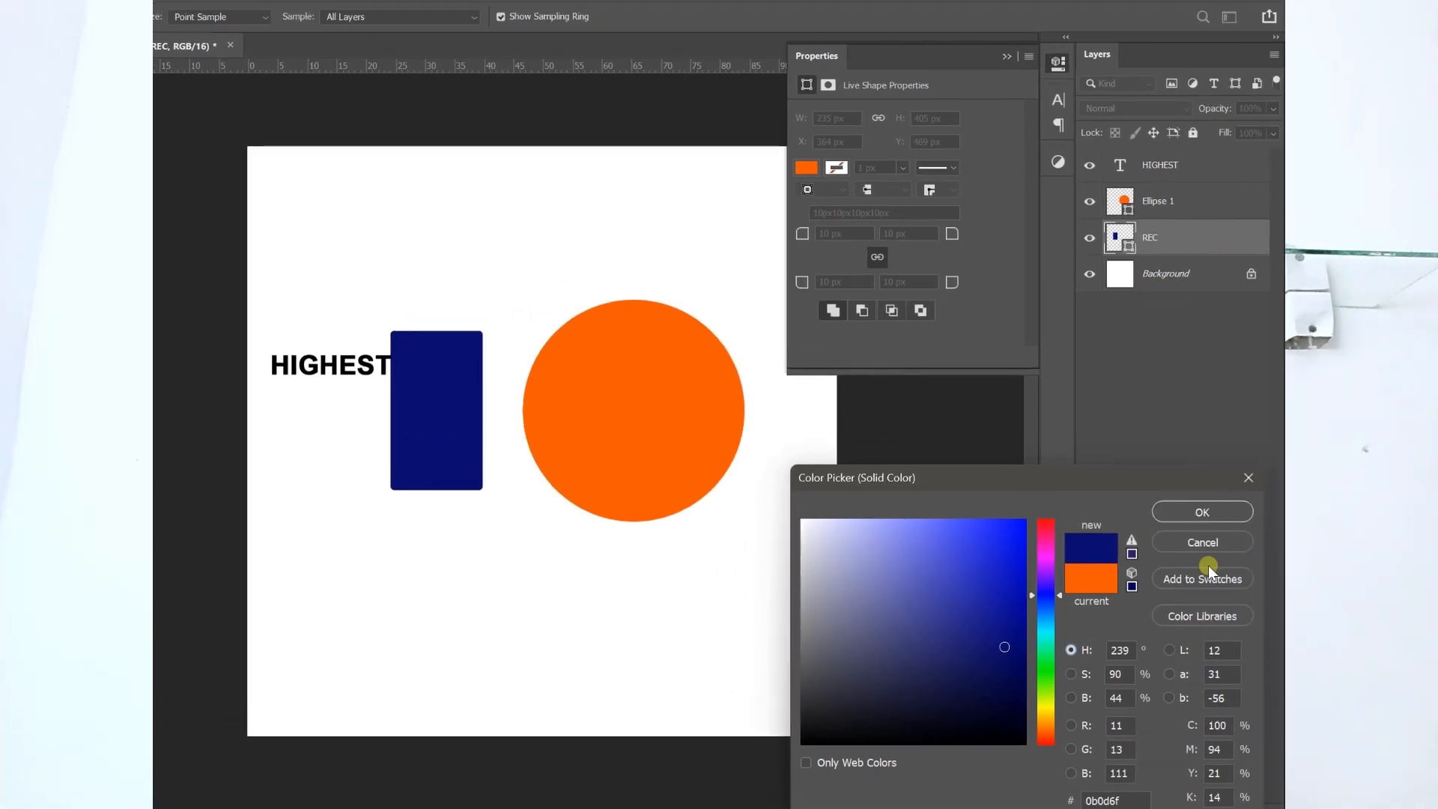
{"action": "left_click", "coordinate": [1213, 512]}
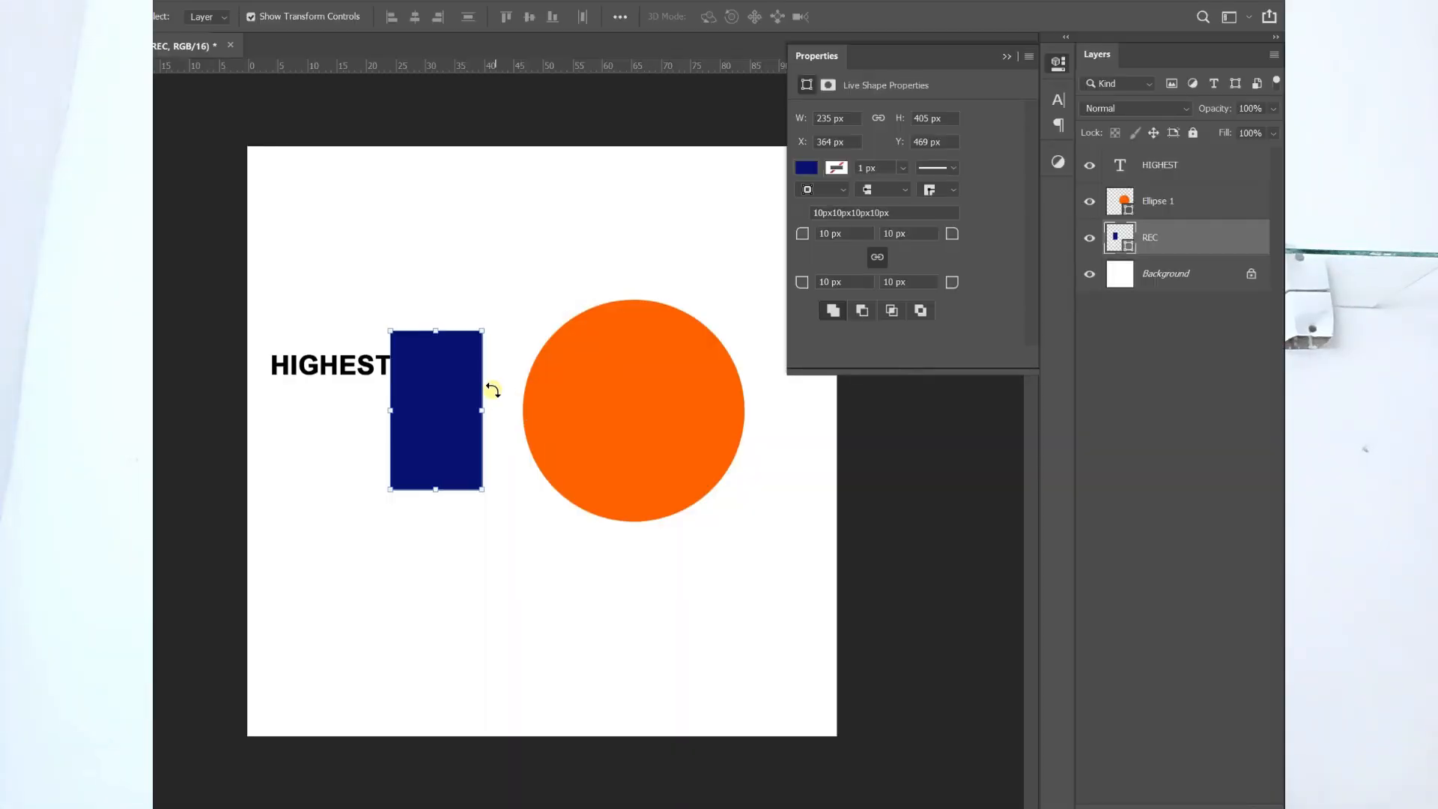
Move the REC rectangle to about X 415, Y 448 px, and the circle against its right side at about X 650, Y 390 px
{"action": "left_click_drag", "start_coordinate": [466, 419], "coordinate": [486, 408]}
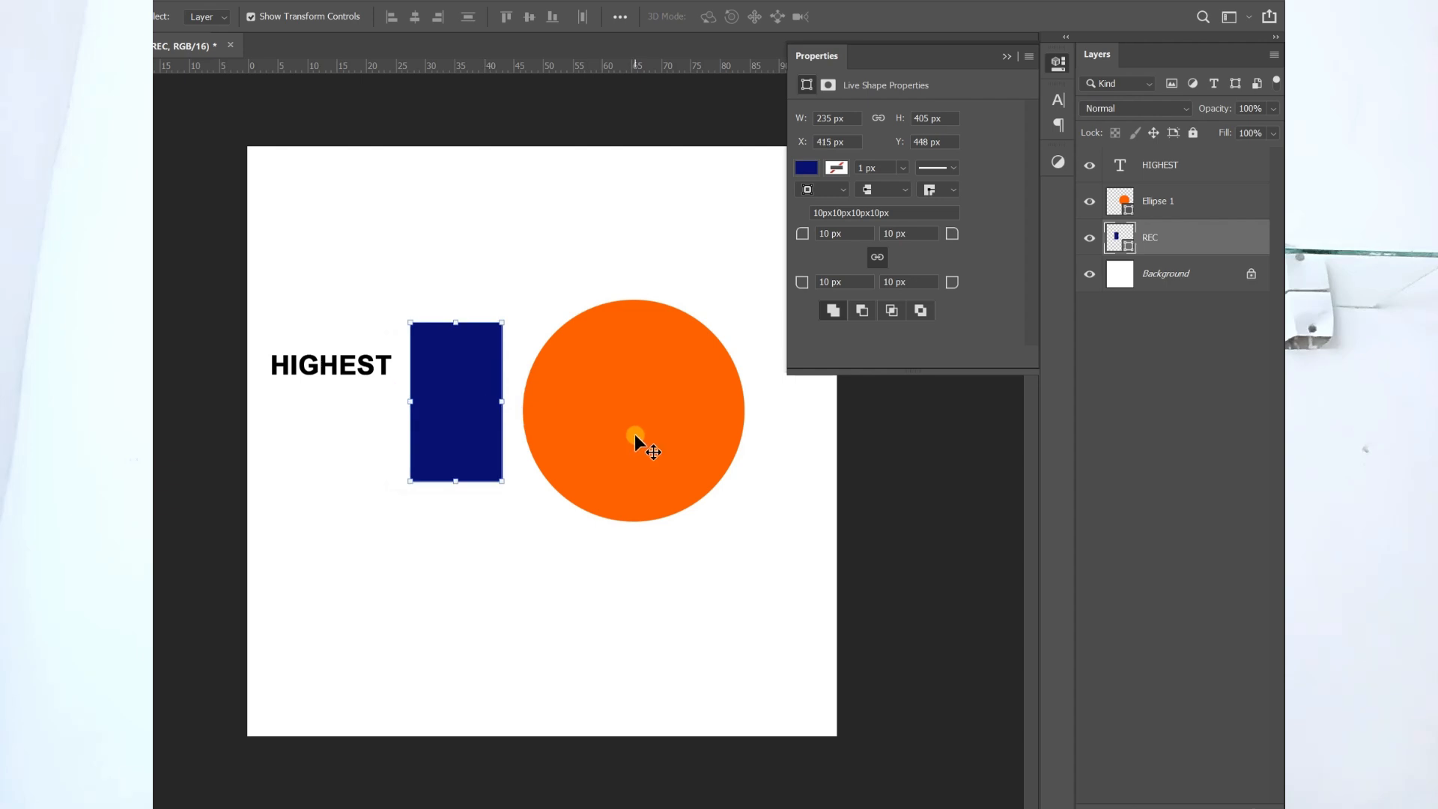
{"action": "left_click_drag", "start_coordinate": [635, 433], "coordinate": [619, 440]}
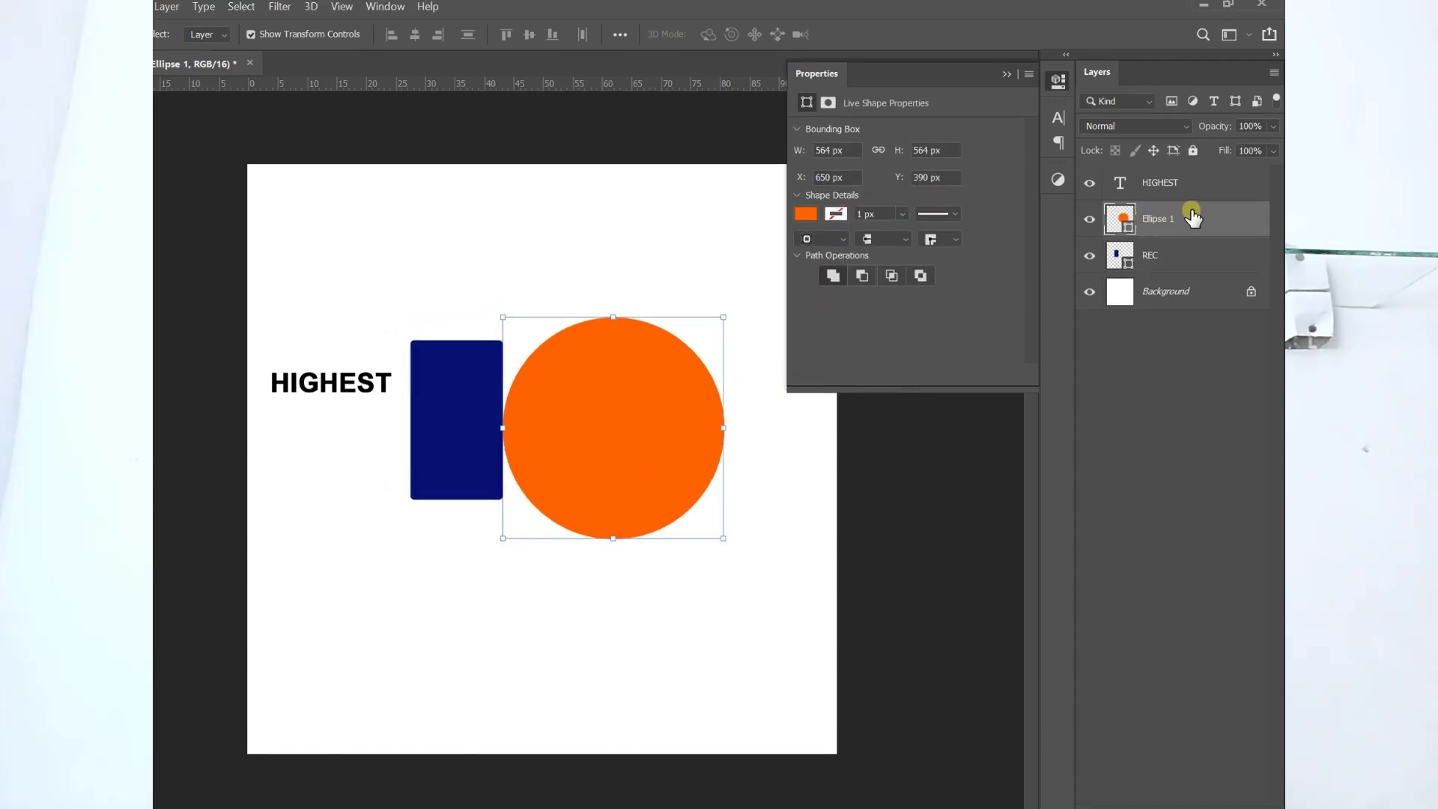
Select the REC layer together with Ellipse 1 and move both shapes straight down to about Y 468 px
{"action": "left_click", "coordinate": [1183, 257], "text": "ctrl"}
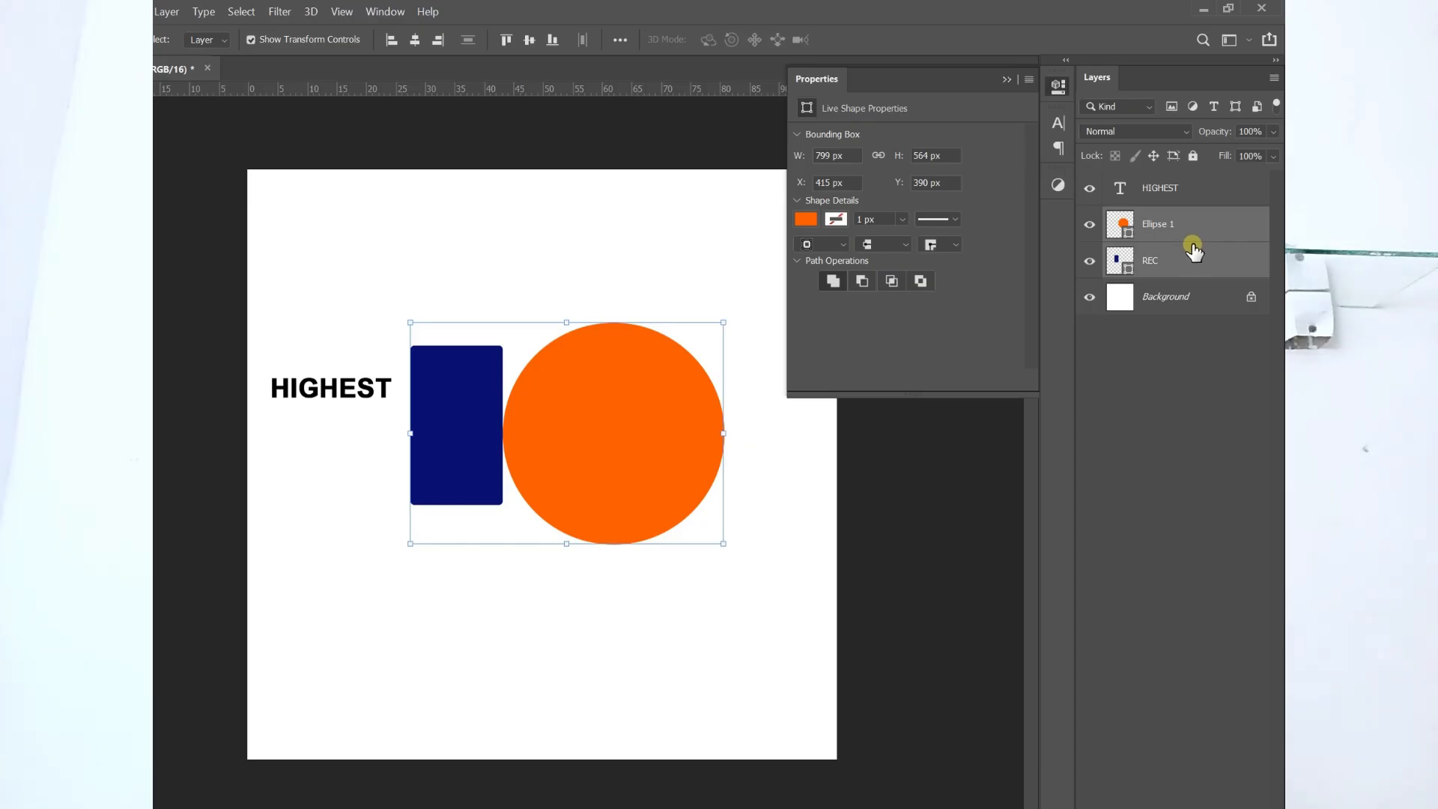
{"action": "mouse_move", "coordinate": [640, 423]}
{"action": "left_mouse_down"}
{"action": "mouse_move", "coordinate": [625, 438]}
{"action": "mouse_move", "coordinate": [644, 482]}
{"action": "mouse_move", "coordinate": [598, 472]}
{"action": "mouse_move", "coordinate": [633, 446]}
{"action": "left_mouse_up"}
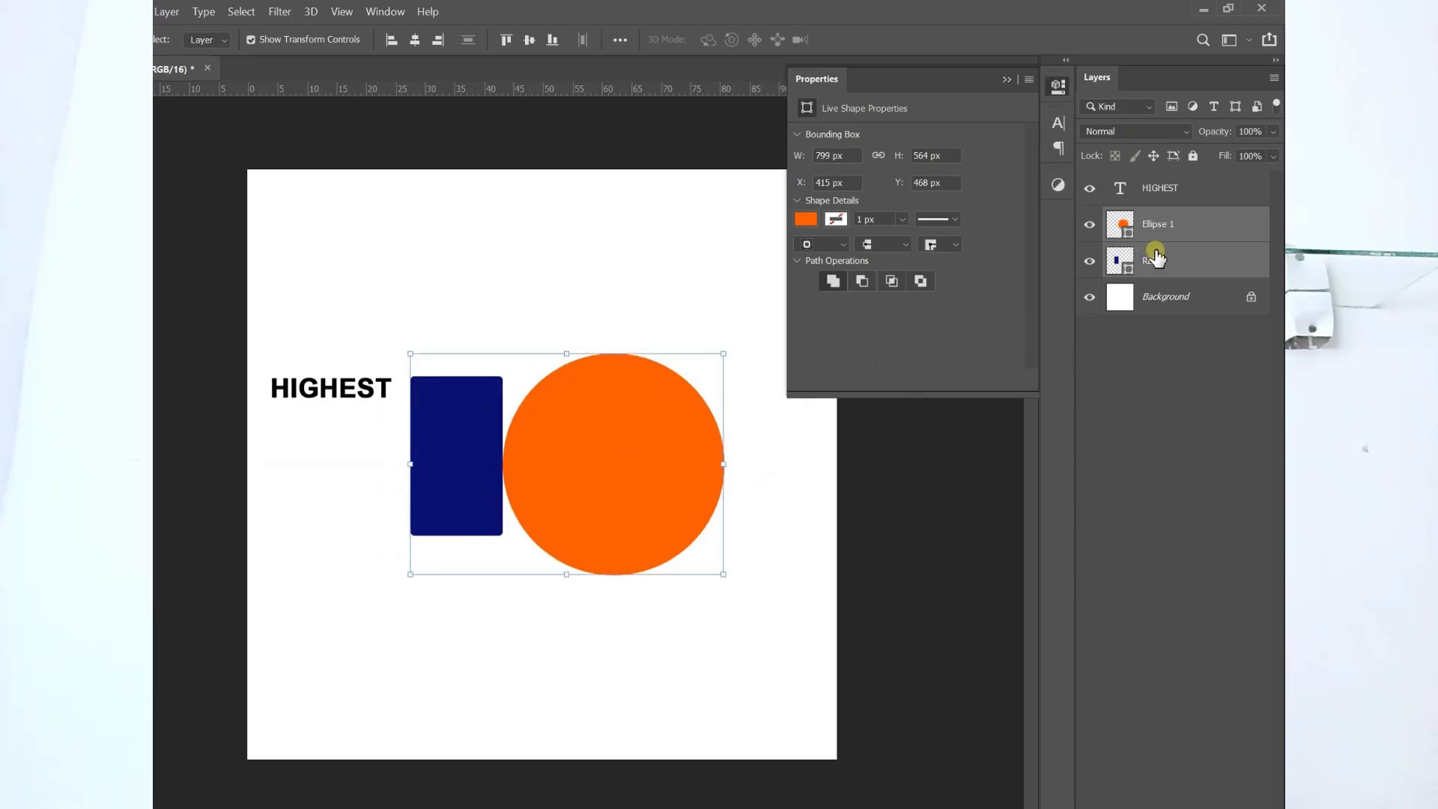
Reselect the REC and Ellipse 1 layers together, starting from REC
{"action": "left_click", "coordinate": [1169, 270]}
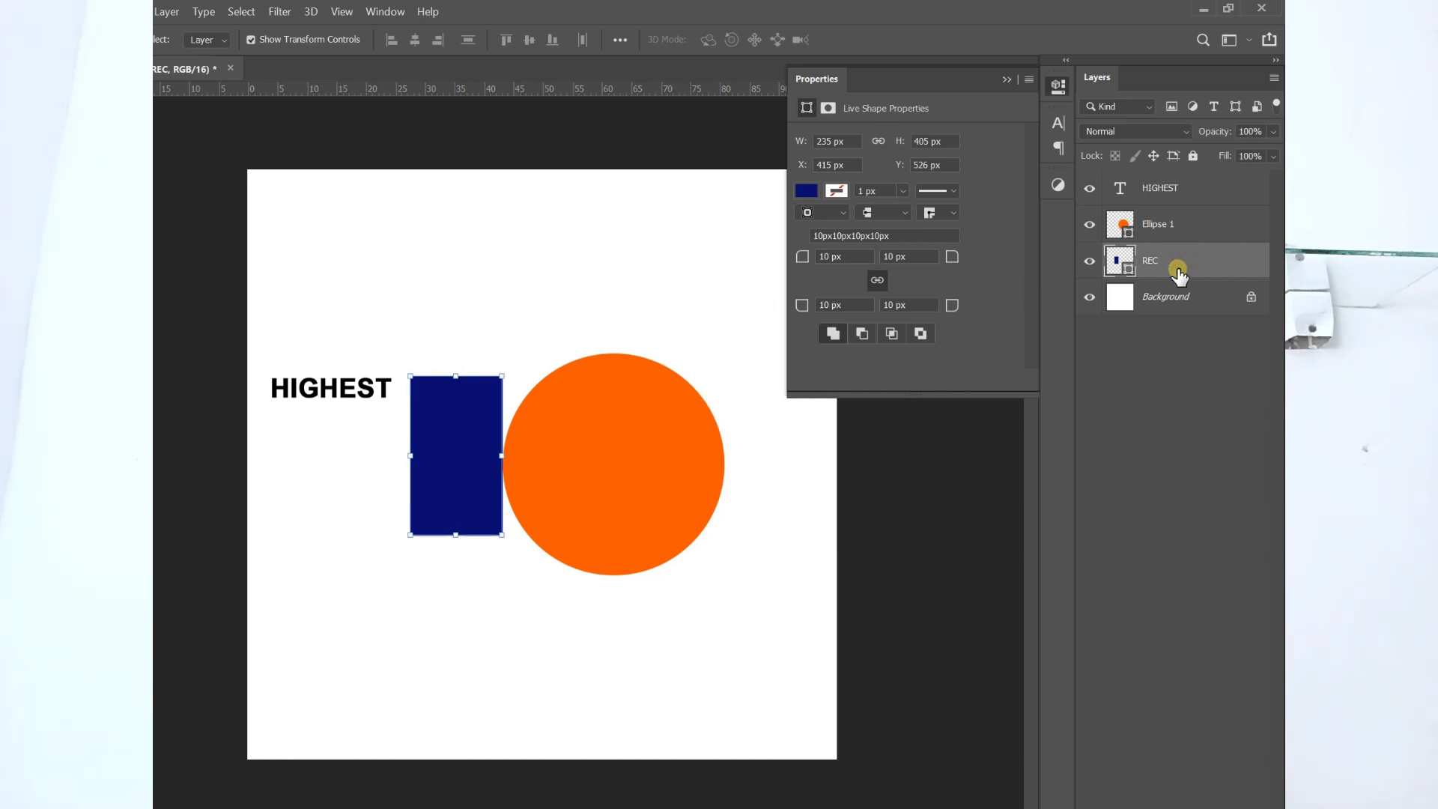
{"action": "left_click", "coordinate": [1178, 230], "text": "shift"}
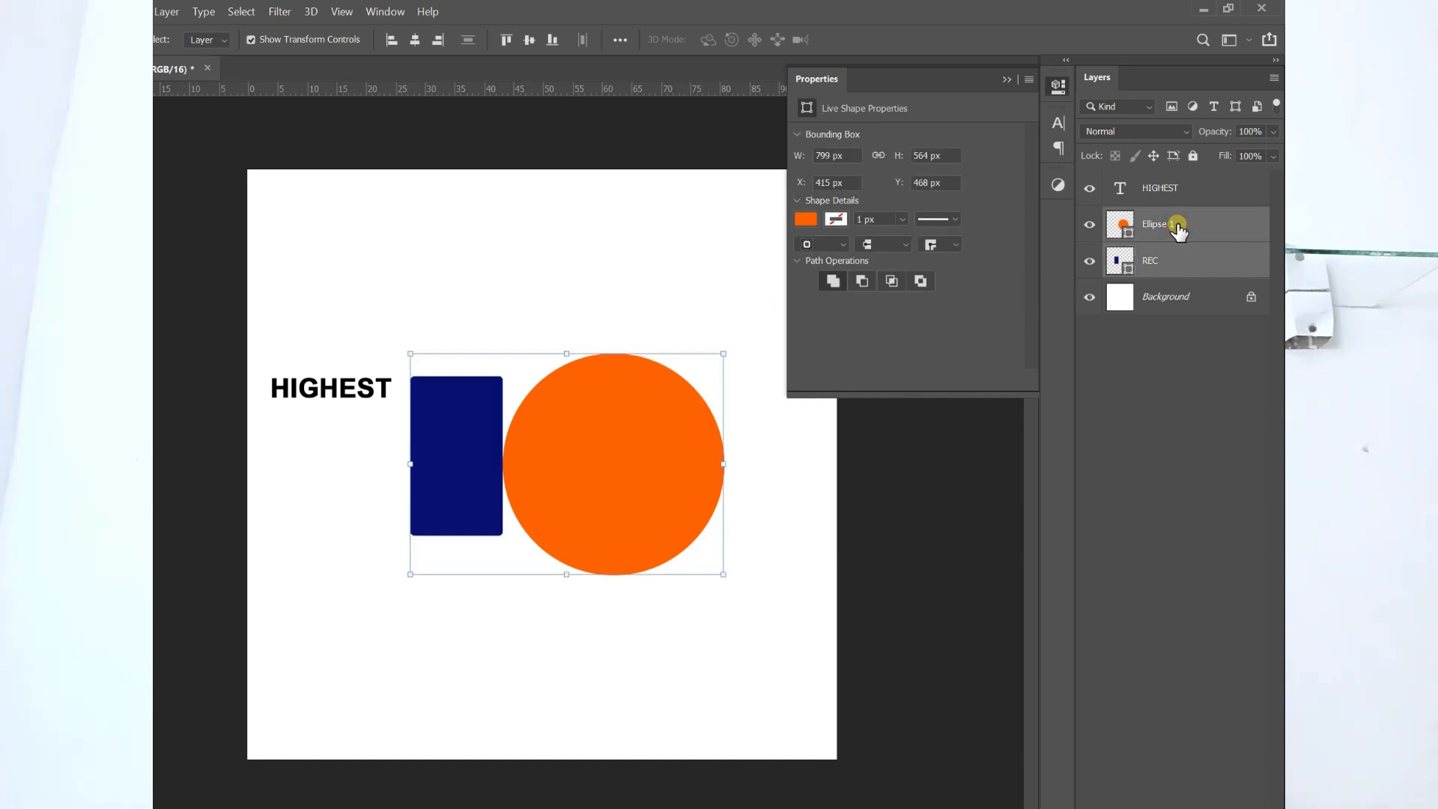